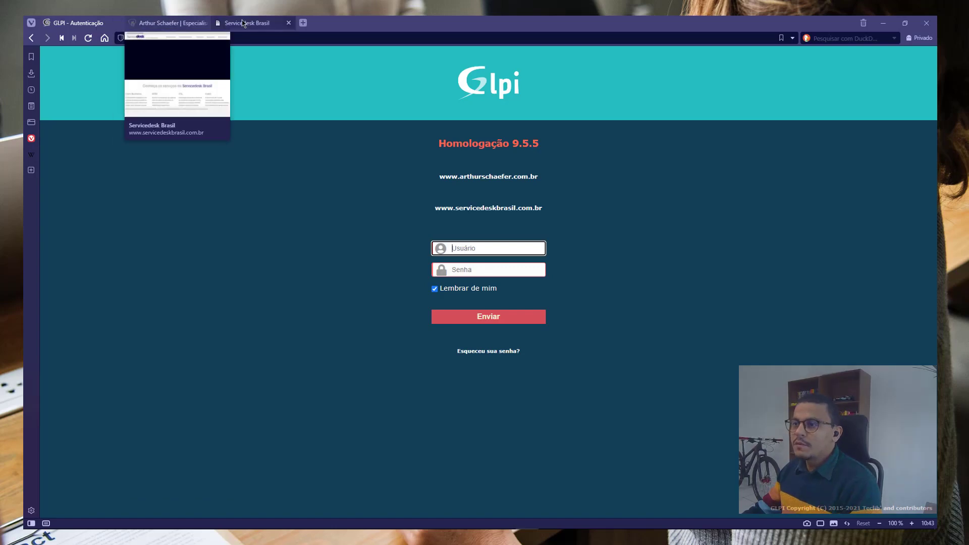
Go back to the GLPI login page from the other browser tab
left_click(245, 22)
left_click(78, 23)
mouse_move(244, 24)
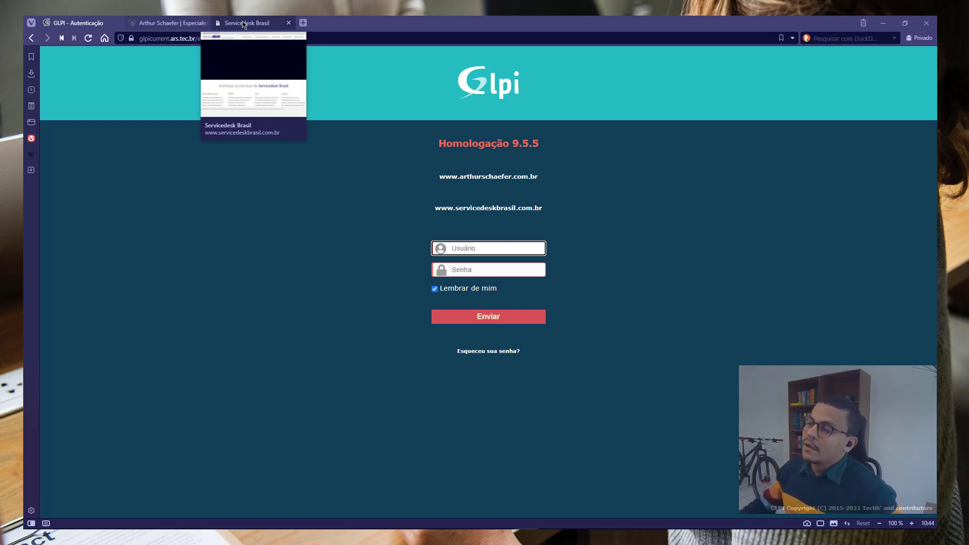
left_click(175, 21)
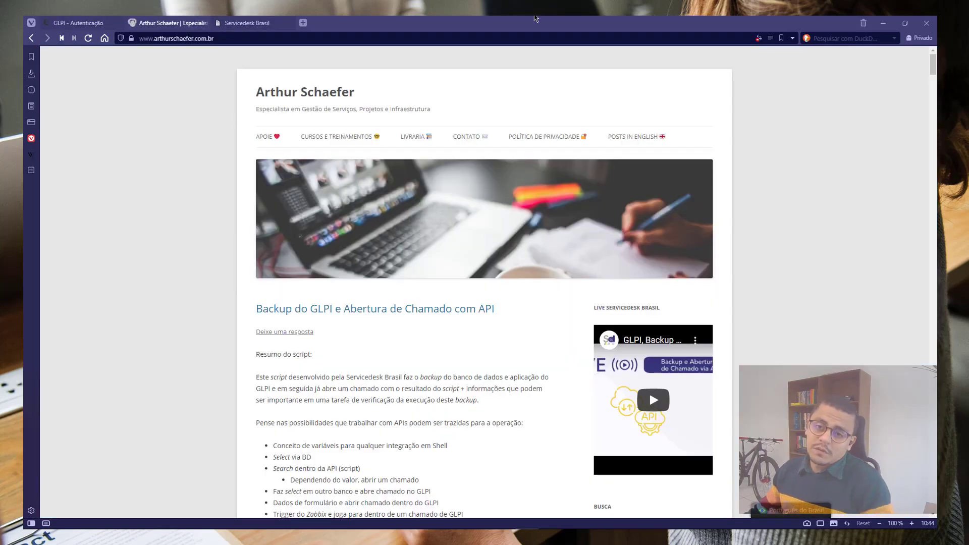
left_click(76, 22)
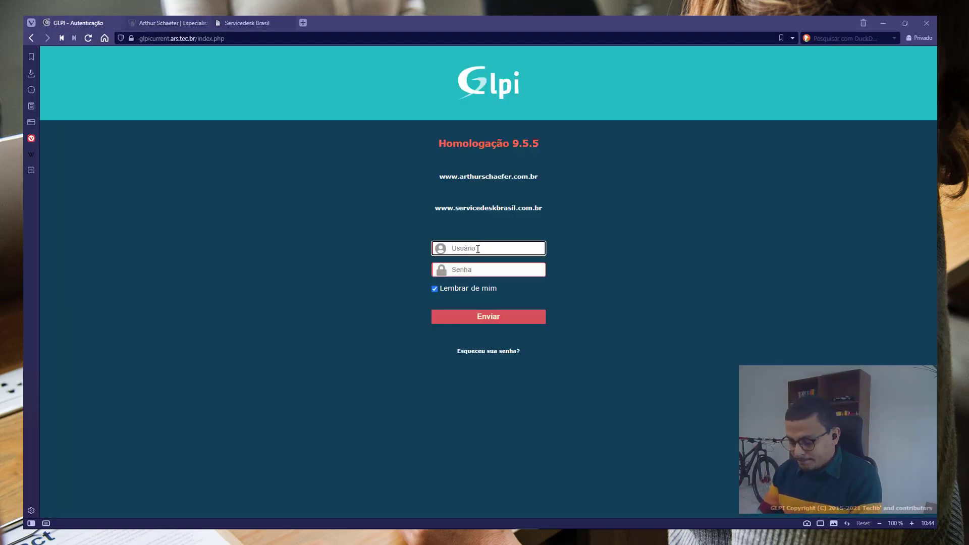
Log in as the glpi administrator and open the Groups list
type("glpi")
key("Tab")
type("*********")
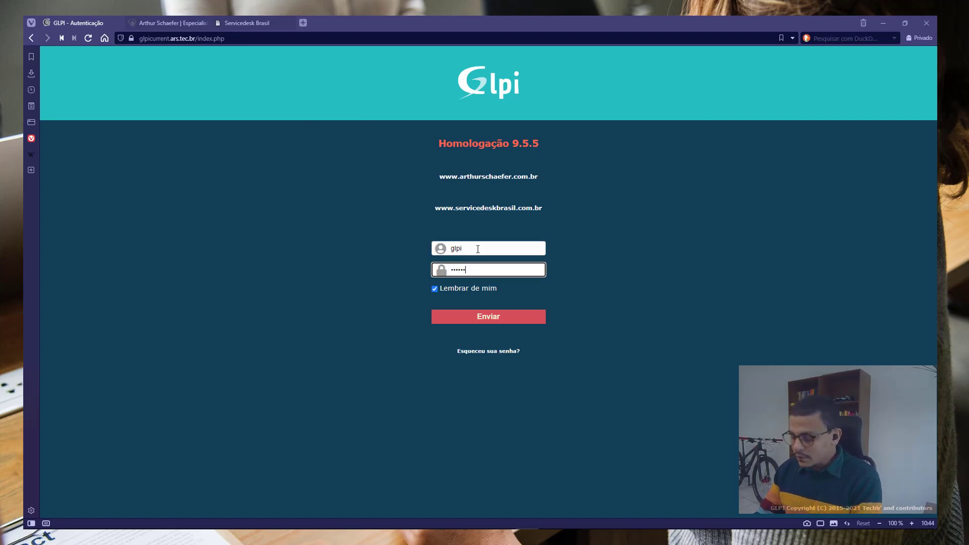
key("Return")
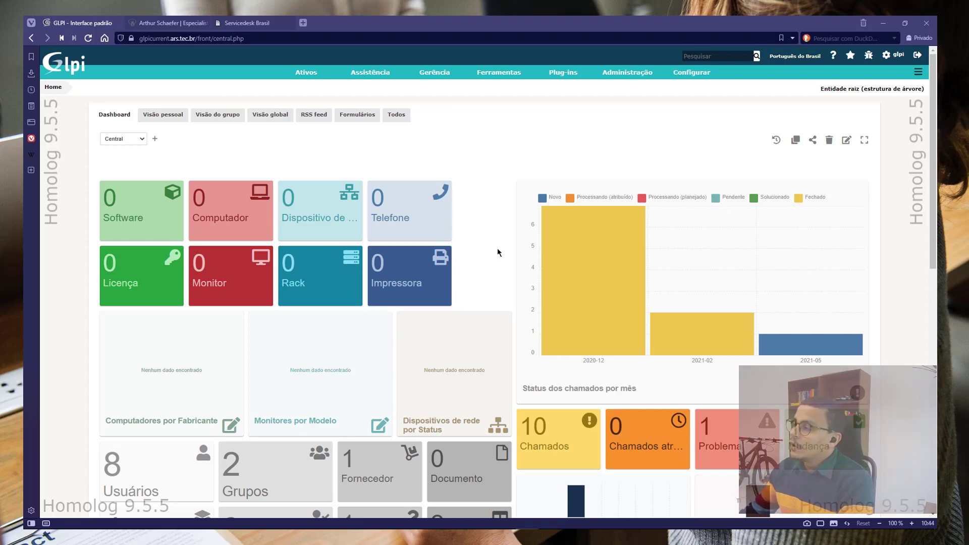
left_click(630, 102)
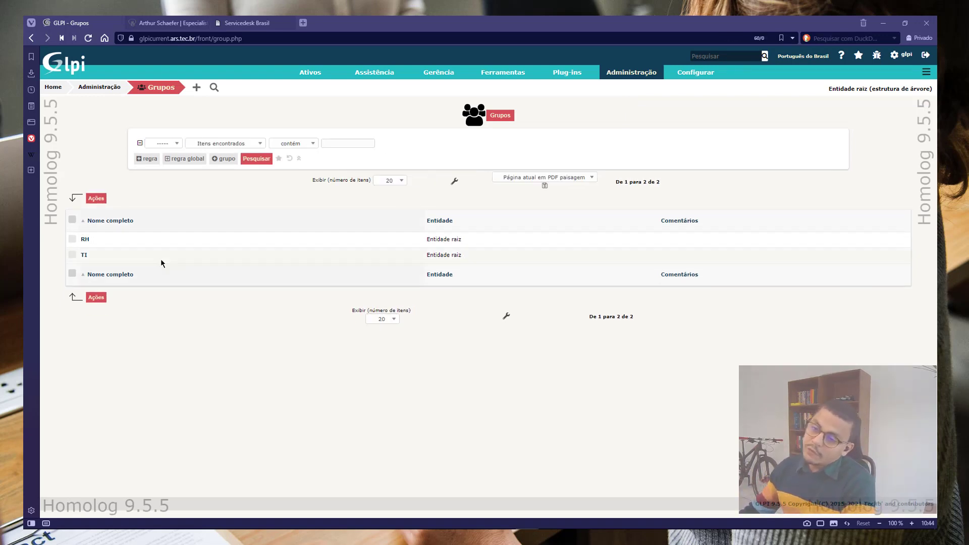
In the TI group's Users tab, permanently delete postonly's membership, leaving tech and ti
left_click(85, 256)
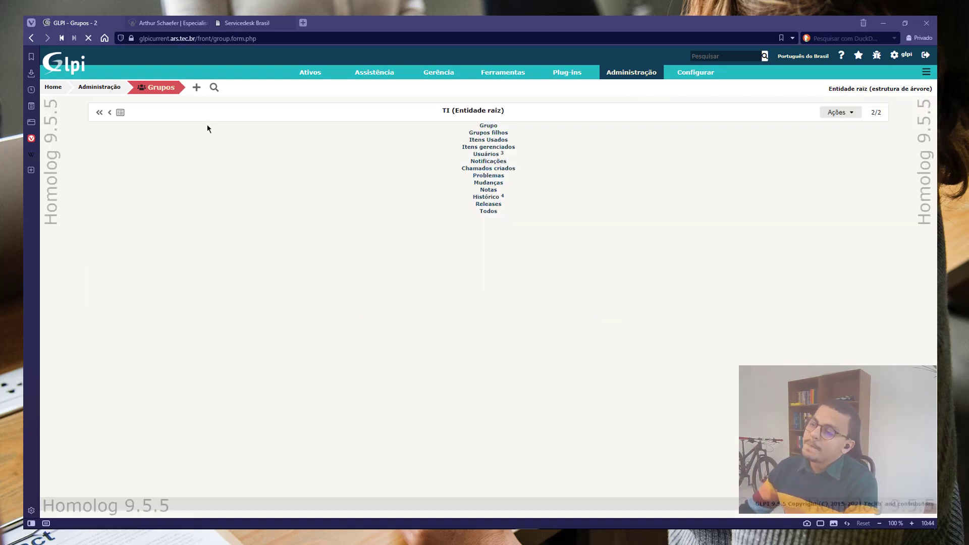
left_click(162, 194)
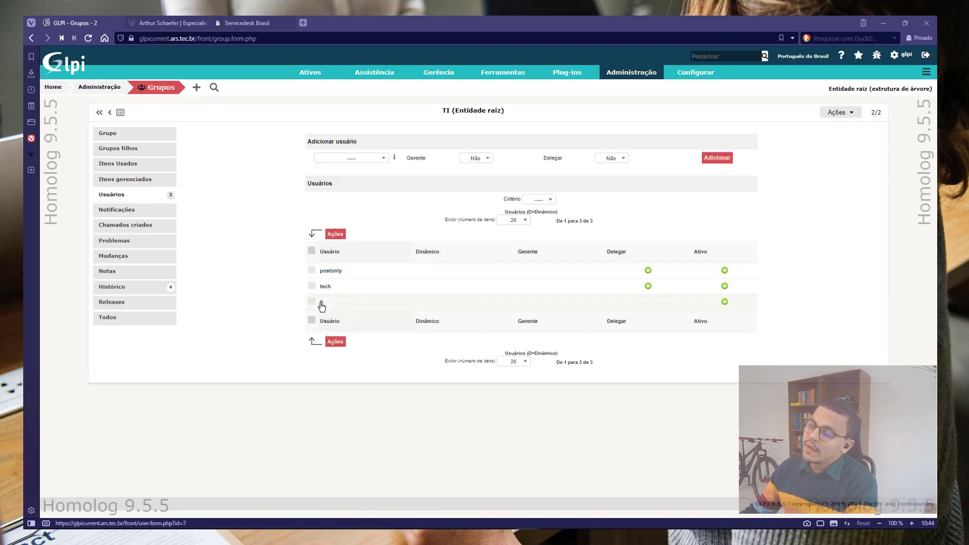
left_click(311, 271)
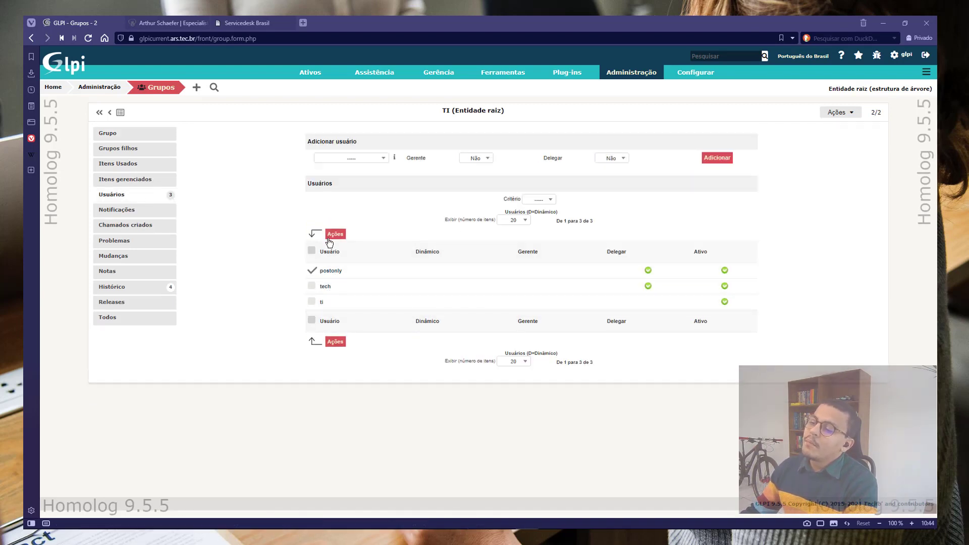
left_click(335, 234)
left_click(478, 214)
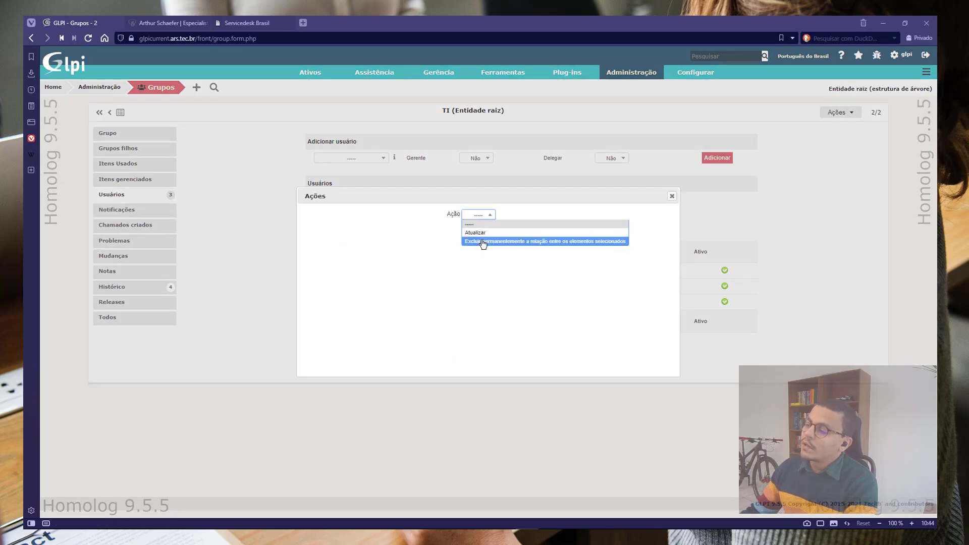
left_click(483, 243)
left_click(472, 232)
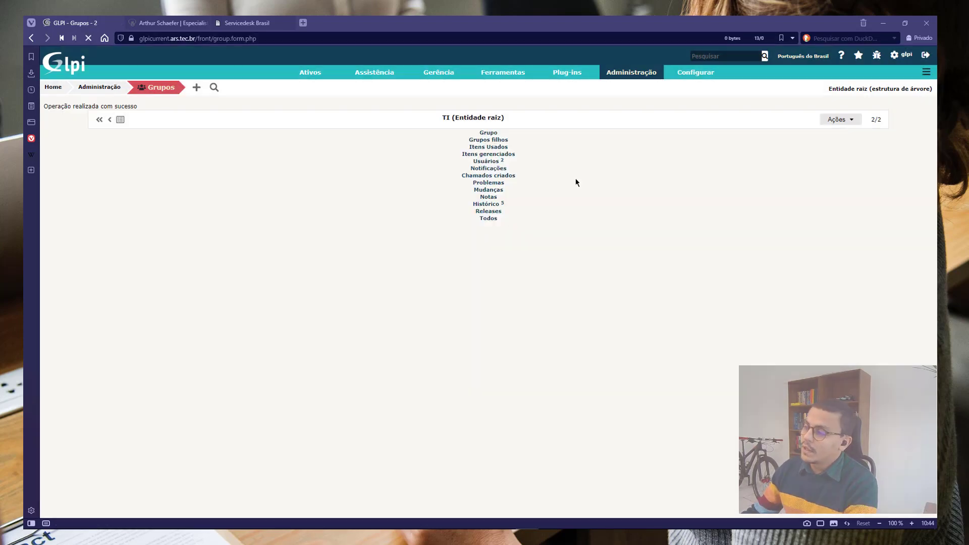
mouse_move(634, 77)
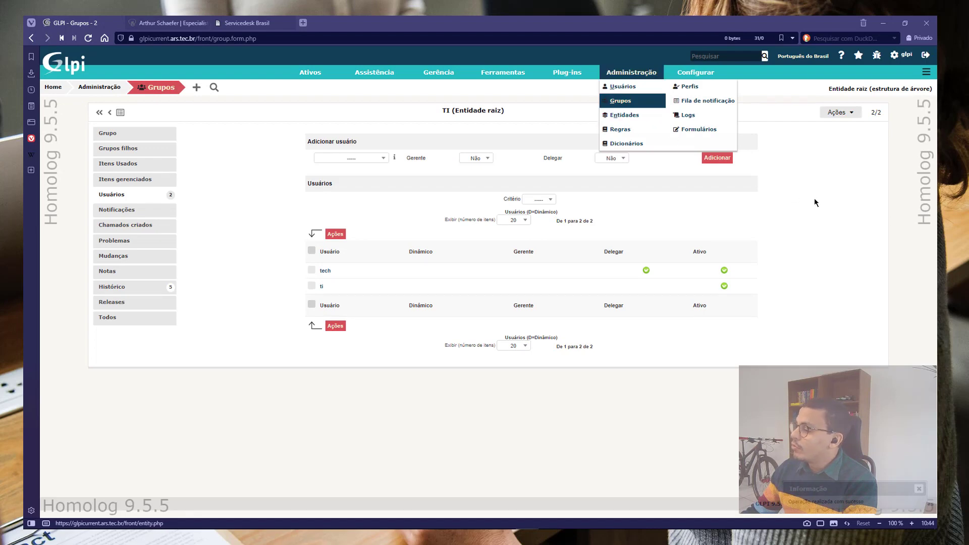
Open the Self-Service profile and review its Assistance (ticket) permissions
left_click(689, 89)
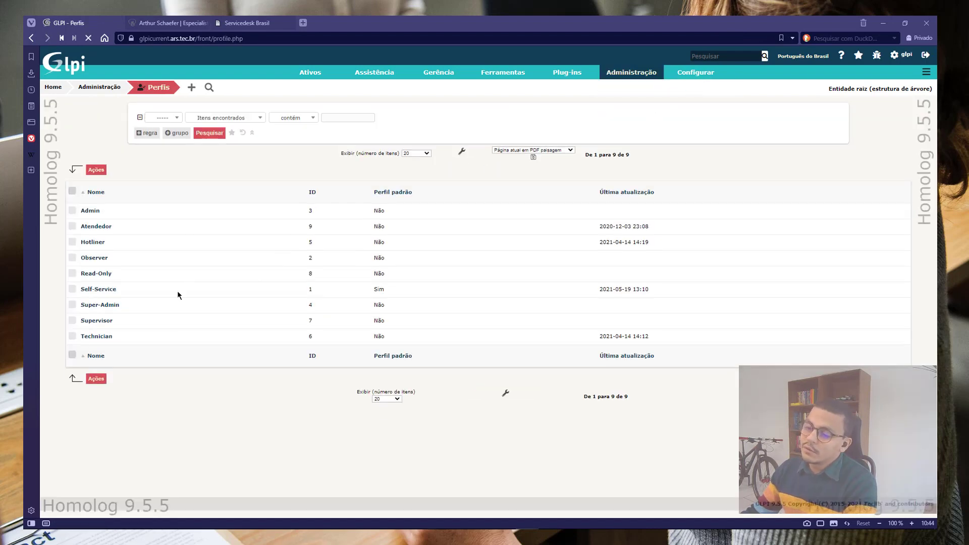
left_click(99, 292)
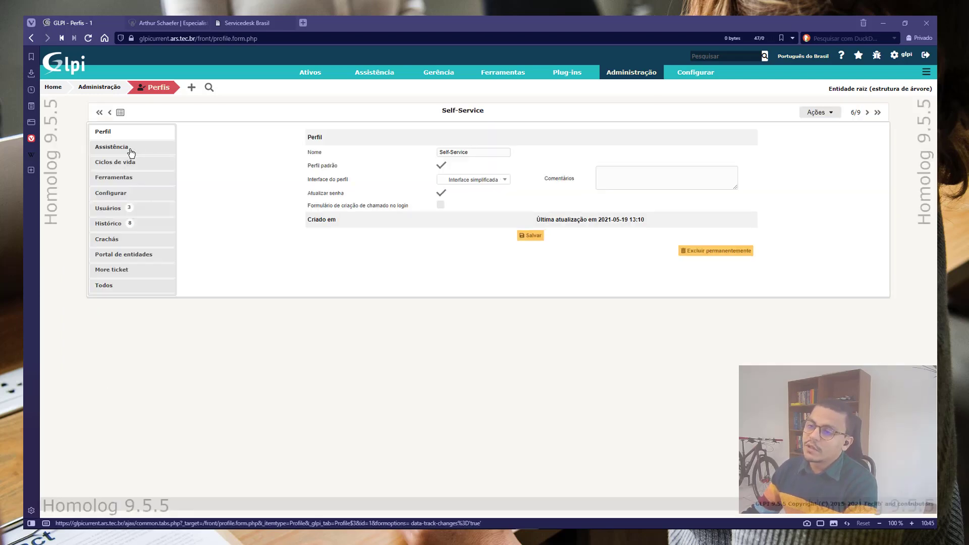
left_click(131, 152)
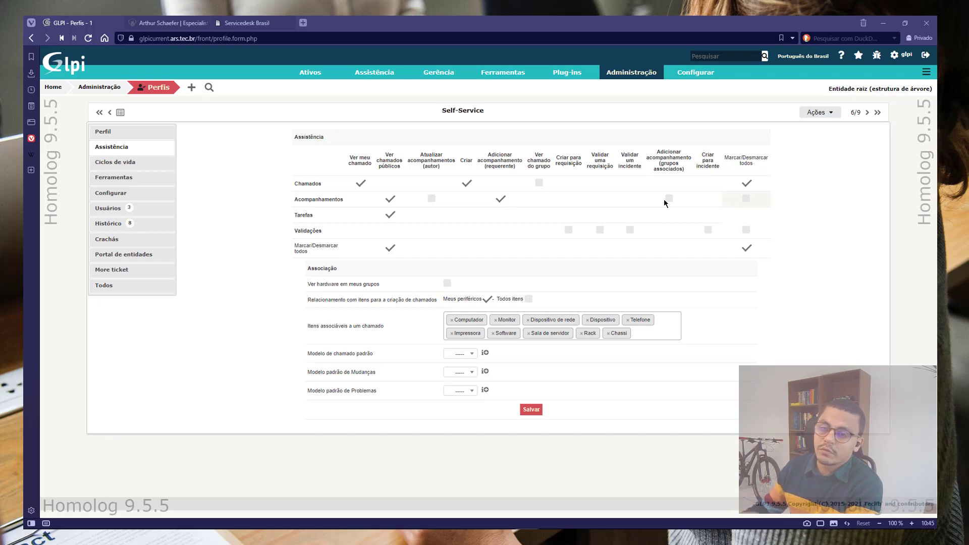
mouse_move(632, 73)
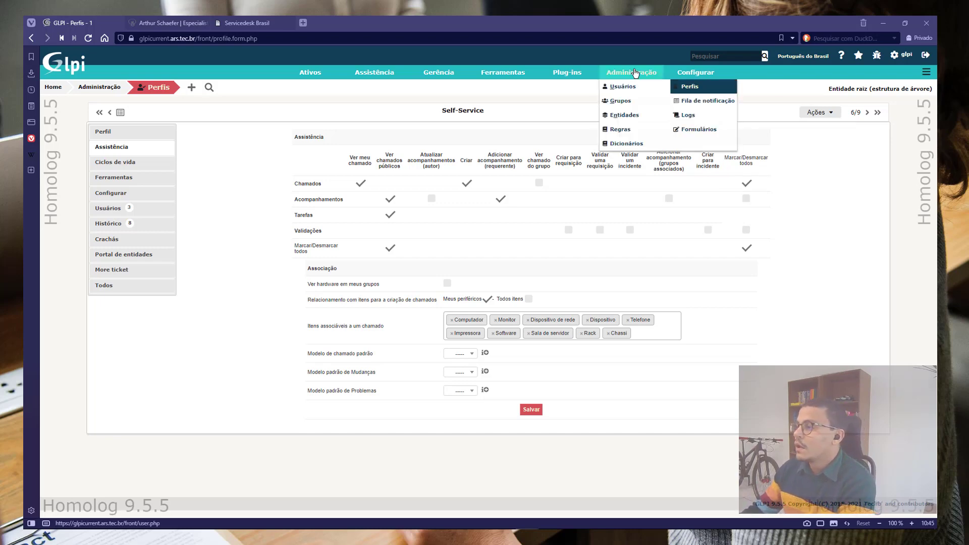
Add postonly back to the TI group with Delegate set to Yes, then log out
left_click(629, 106)
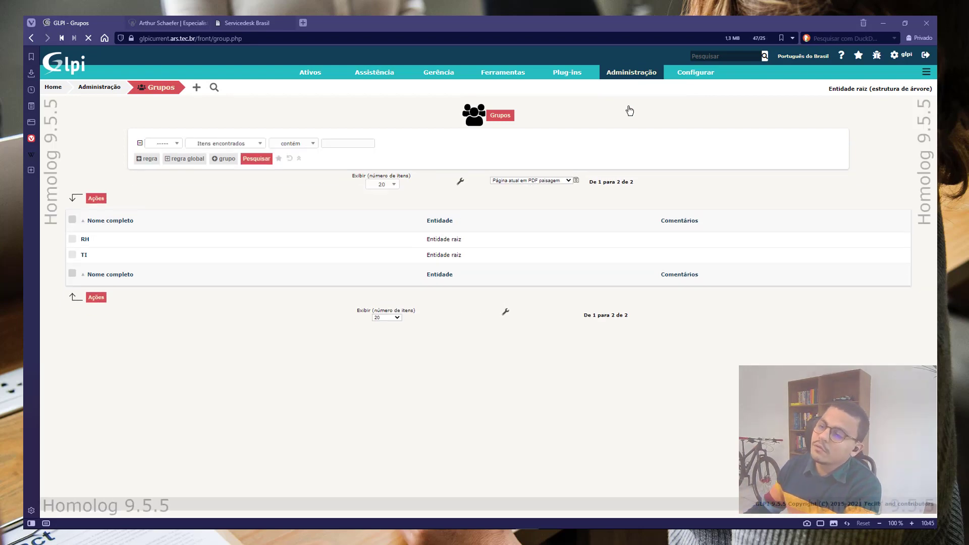
left_click(85, 256)
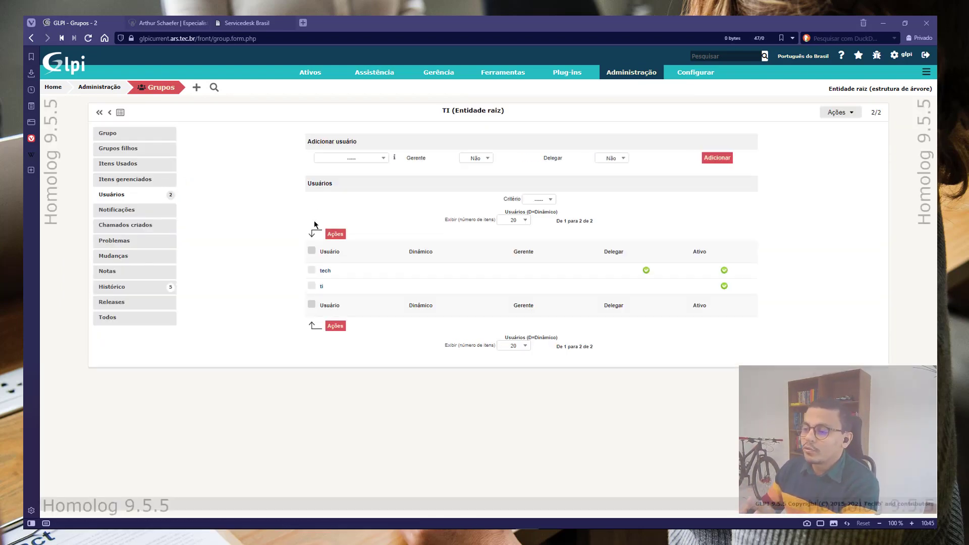
left_click(355, 163)
left_click(353, 190)
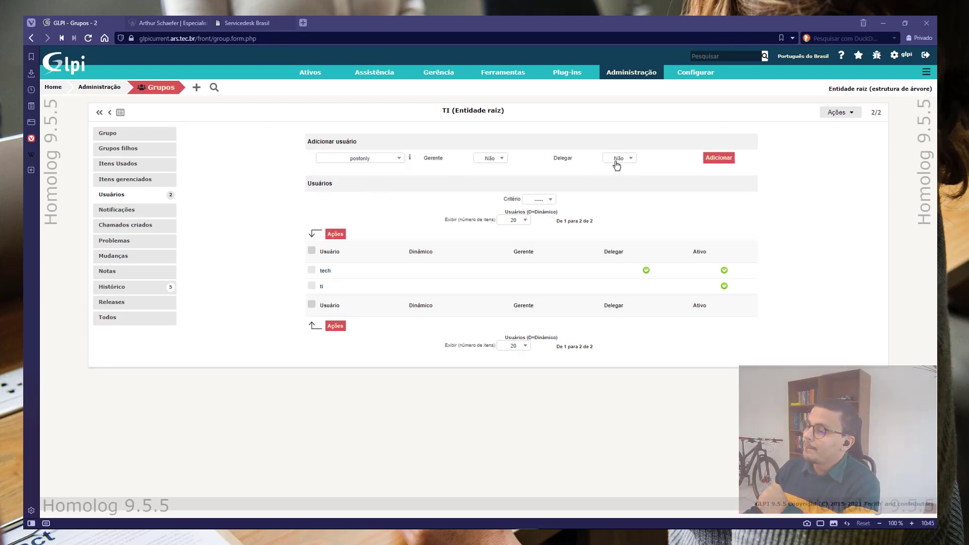
left_click(629, 166)
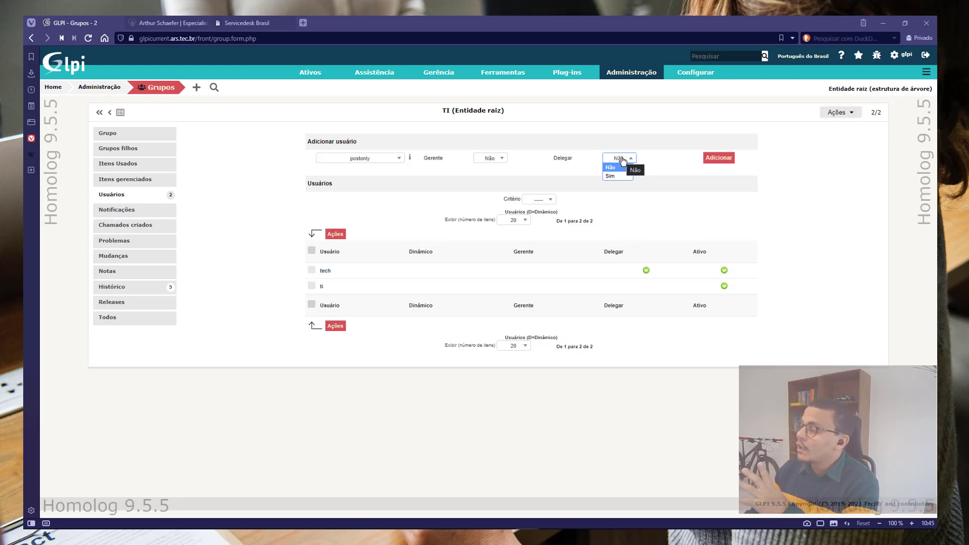
left_click(612, 175)
left_click(716, 161)
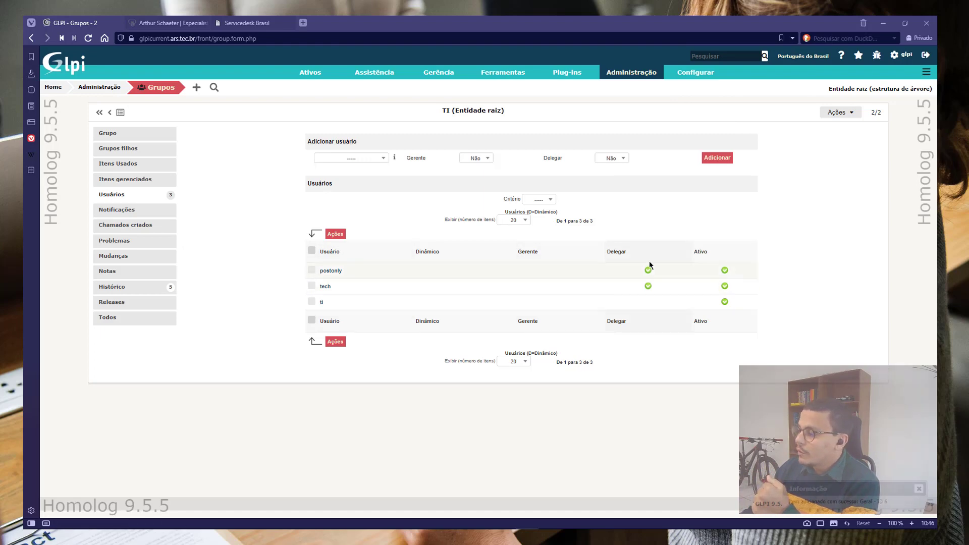
left_click(926, 55)
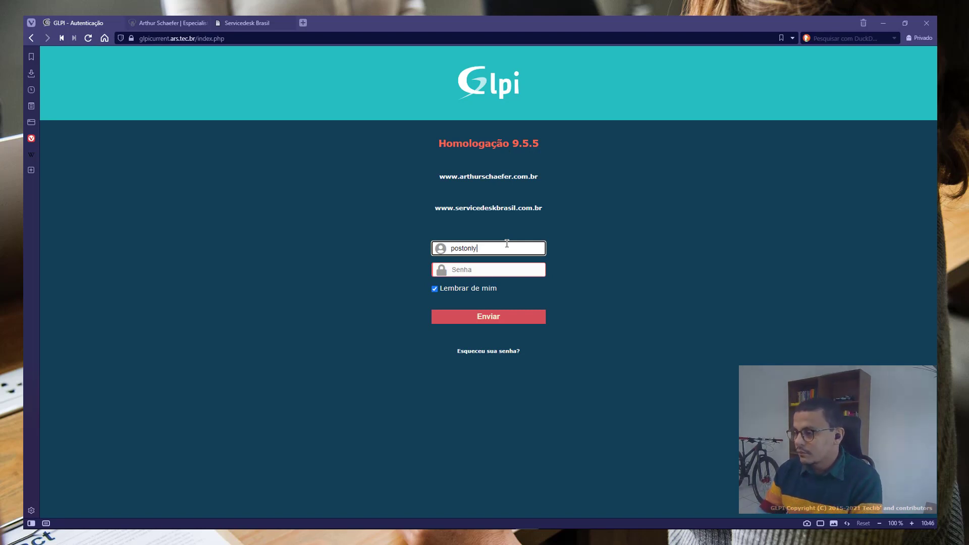
Log in as postonly and open the 'Cria um chamado' new ticket form
key("Tab")
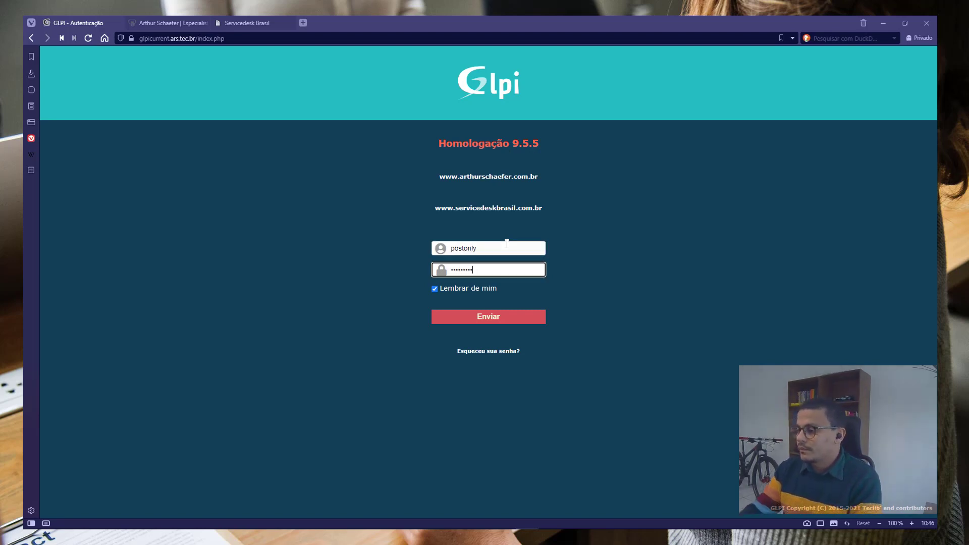
key("Return")
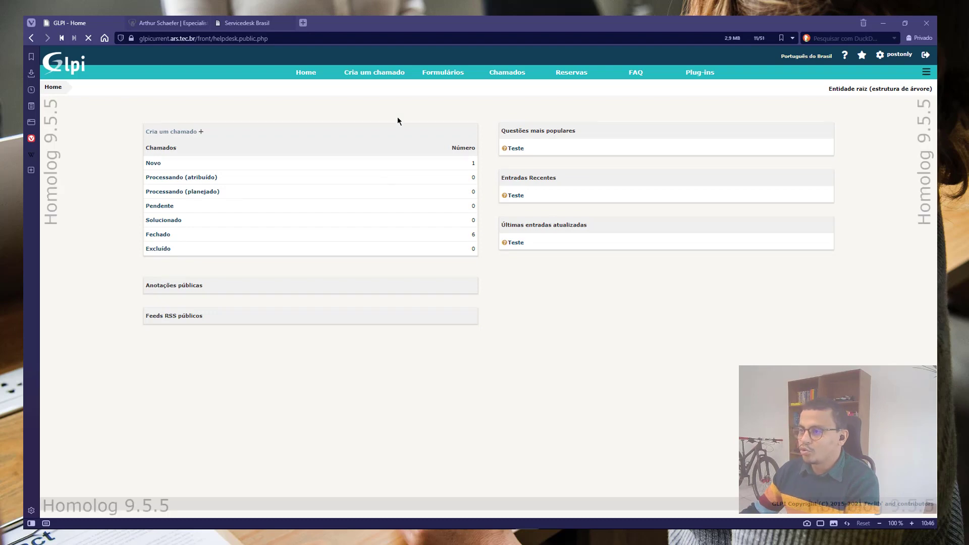
left_click(391, 75)
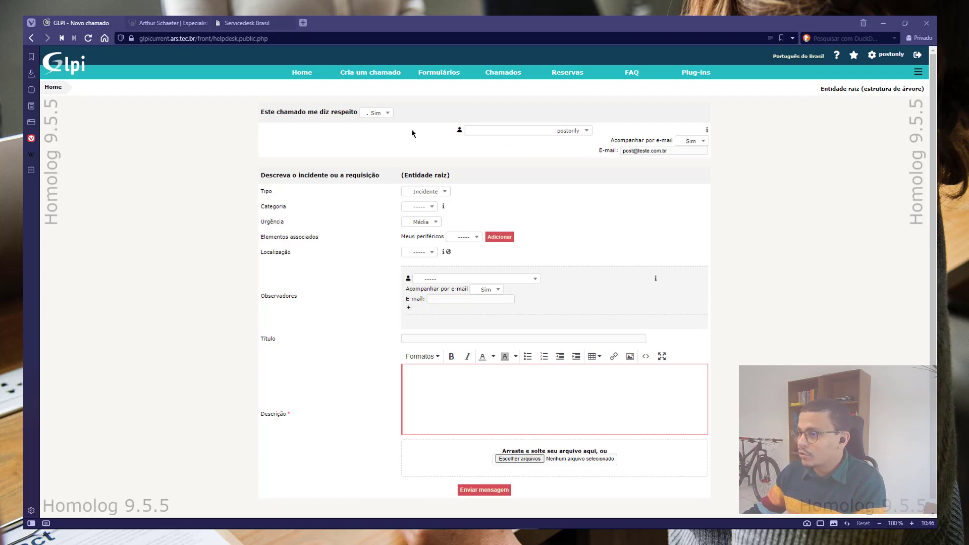
Set 'Este chamado me diz respeito' to No and choose tech as the requester
left_click(387, 114)
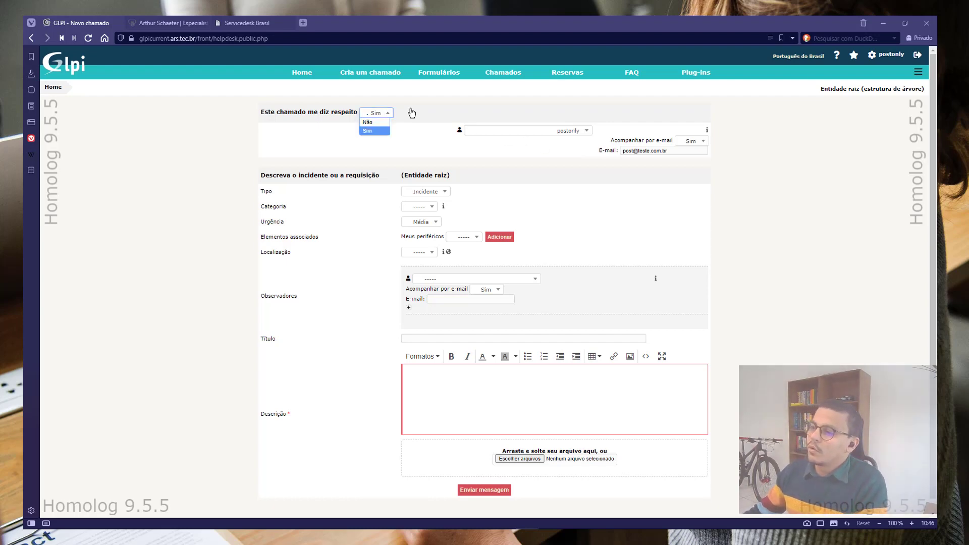
left_click(412, 113)
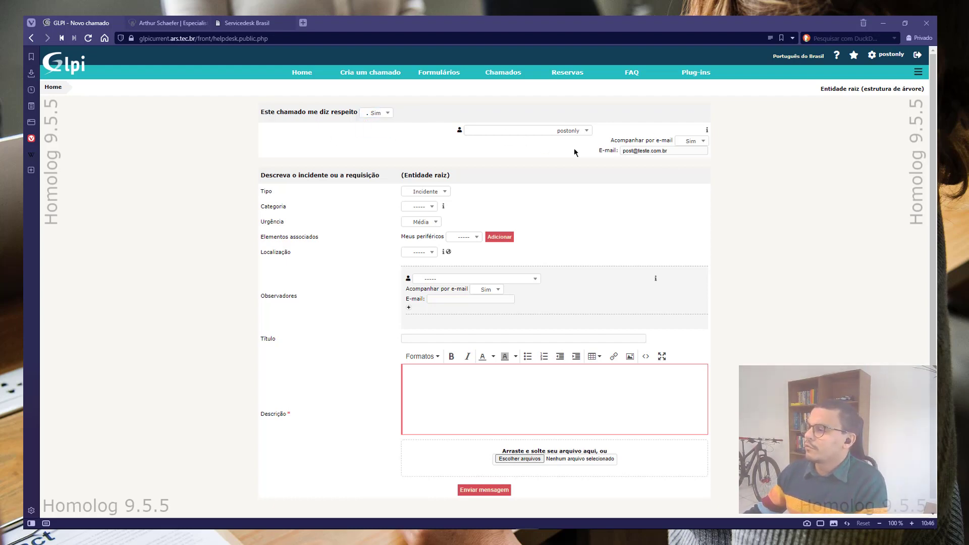
left_click(559, 130)
left_click(416, 126)
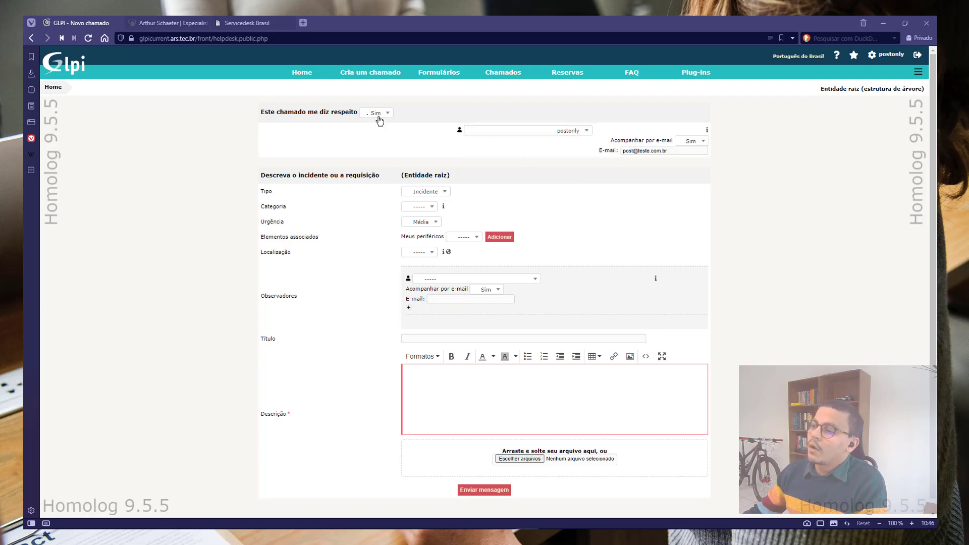
left_click(378, 117)
left_click(386, 124)
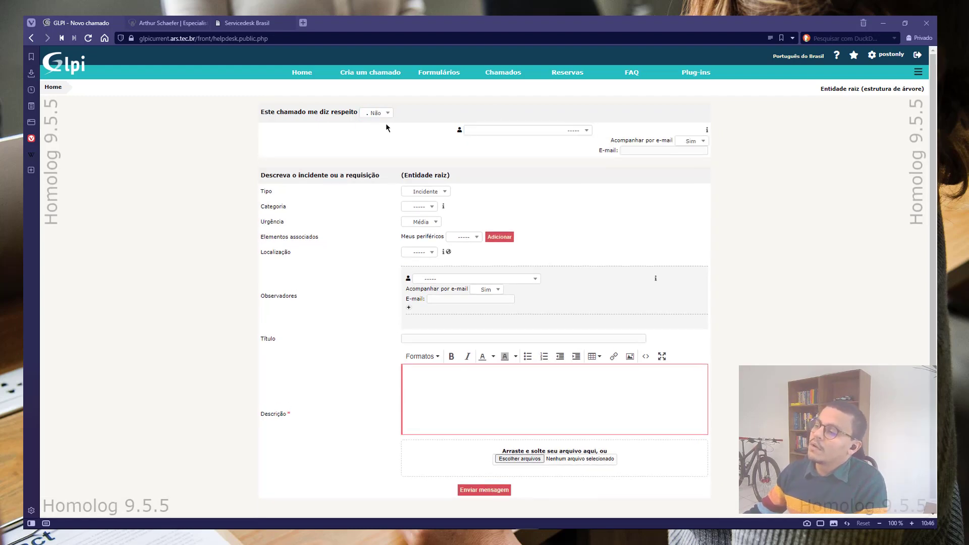
left_click(552, 131)
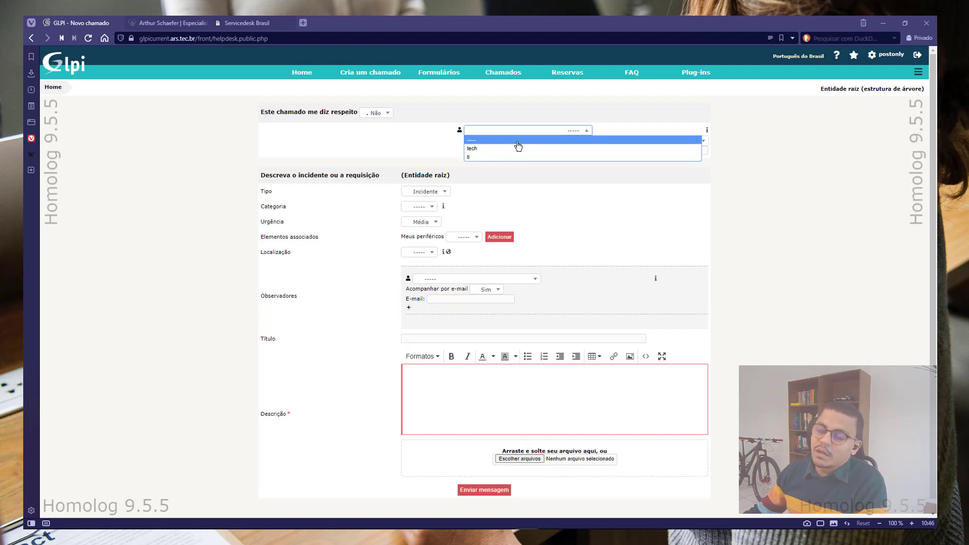
left_click(504, 159)
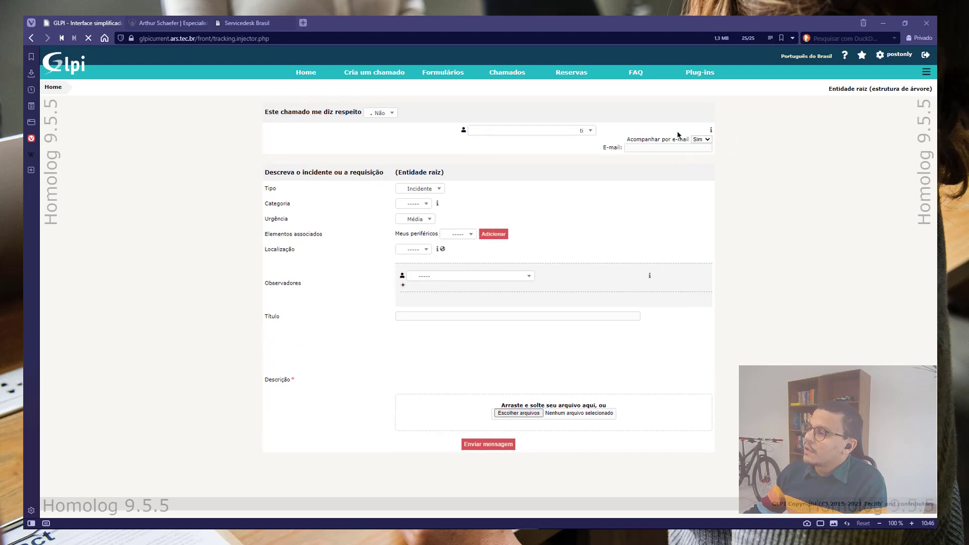
left_click(573, 132)
left_click(515, 150)
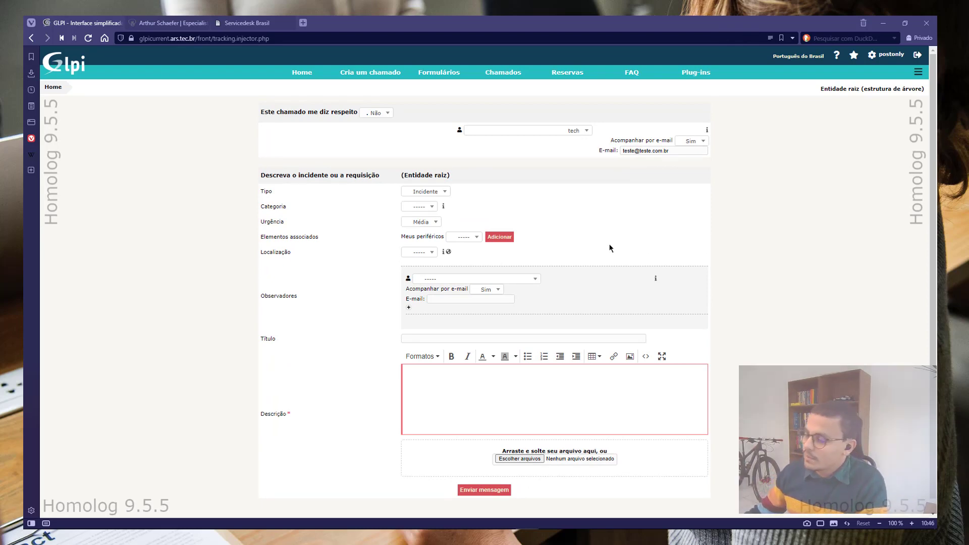
Enter the description 'sdfvssd' and submit the ticket
left_click(476, 377)
type("sdfvssd")
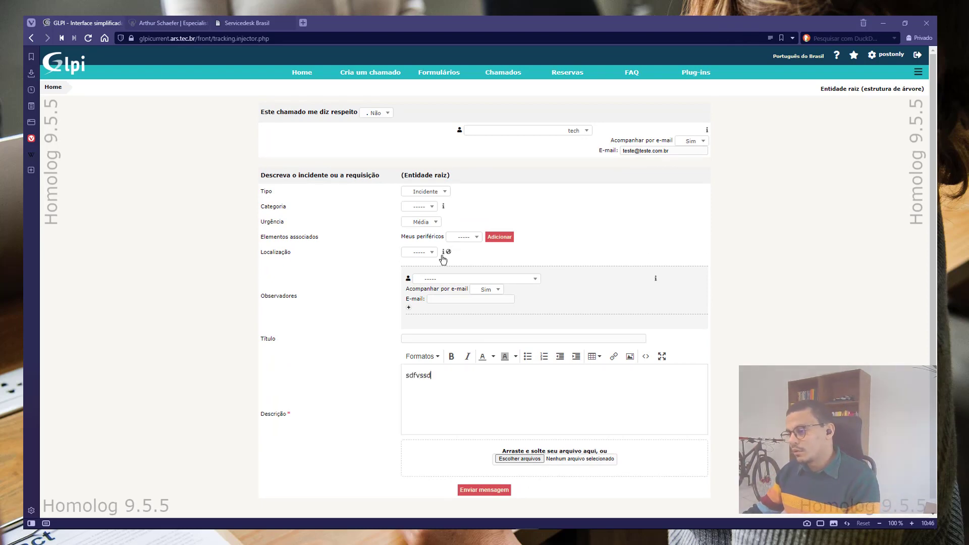
scroll(454, 454, "down", 1)
left_click(484, 478)
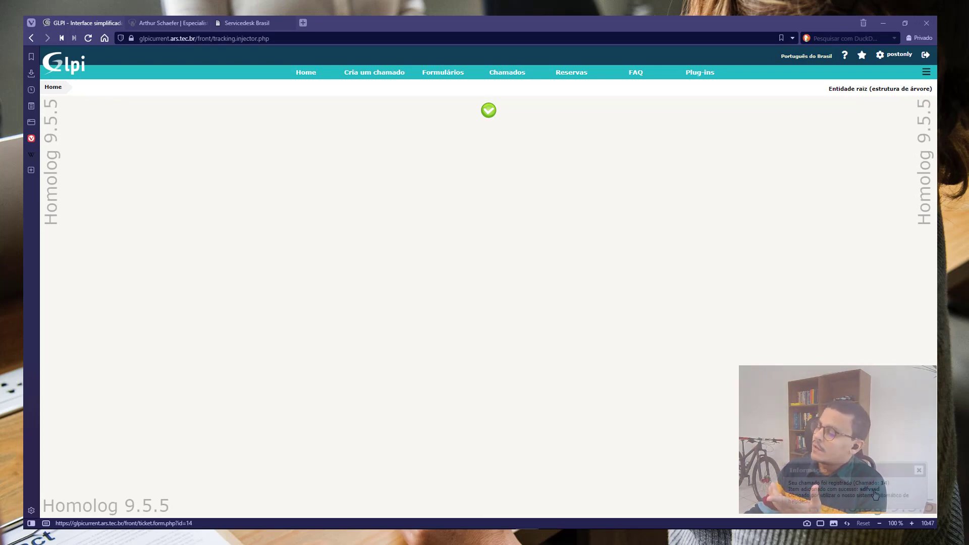
Check in ticket 14's details that postonly opened it, then log out
left_click(874, 493)
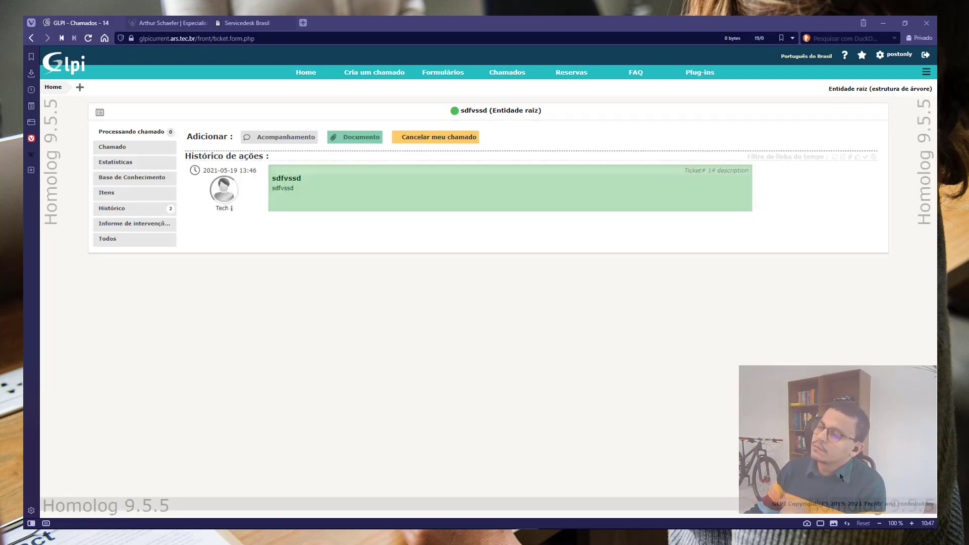
left_click(116, 147)
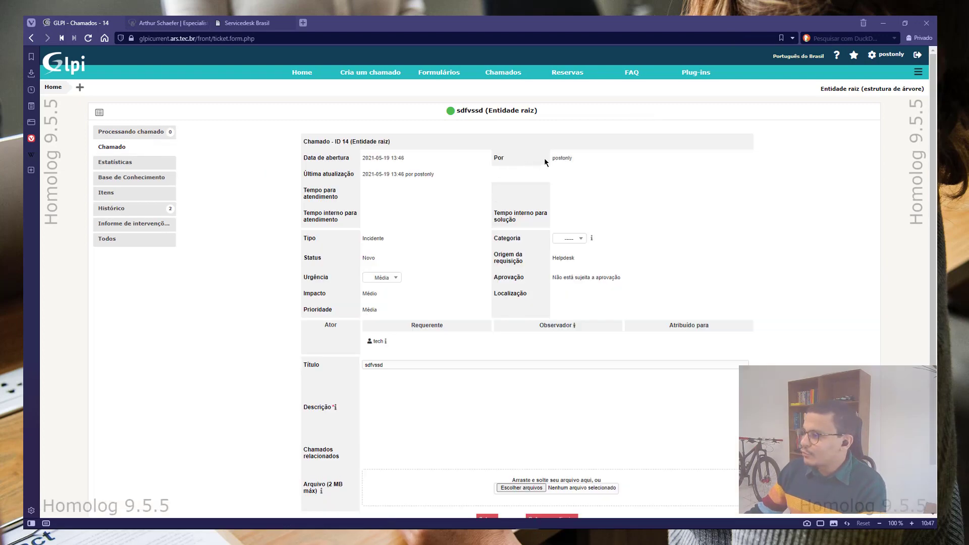
left_click_drag(546, 165, 578, 163)
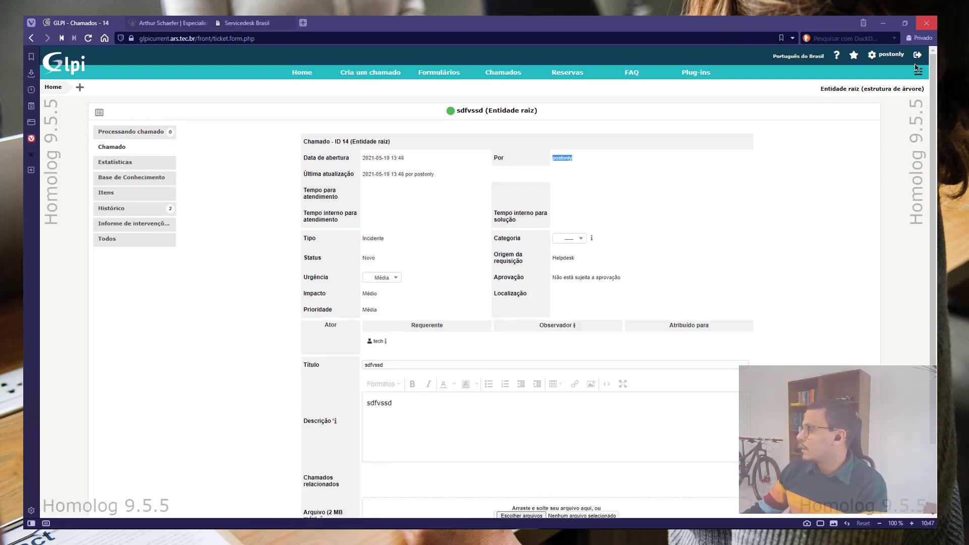
left_click(918, 54)
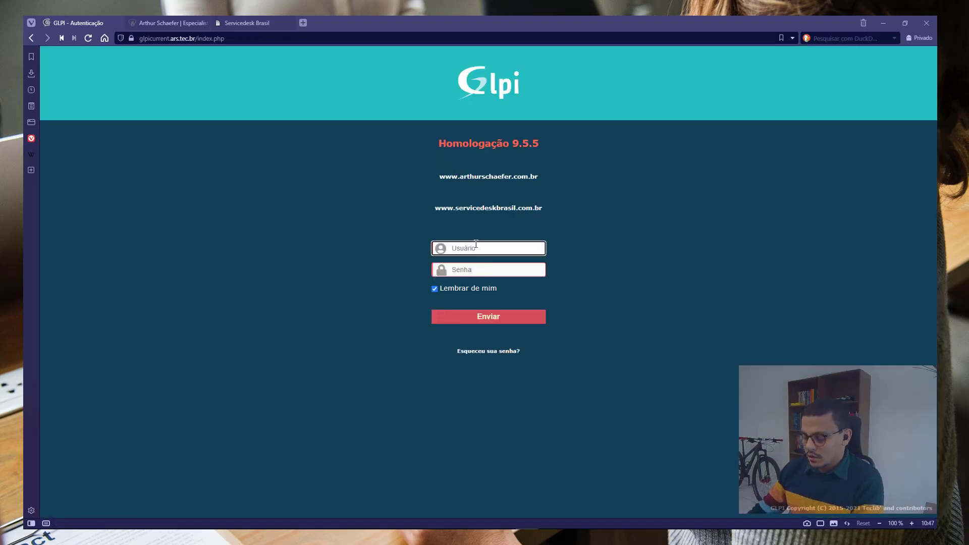
Attempt to log in as tech, then return to the login page
type("tech")
key("Tab")
type("•••")
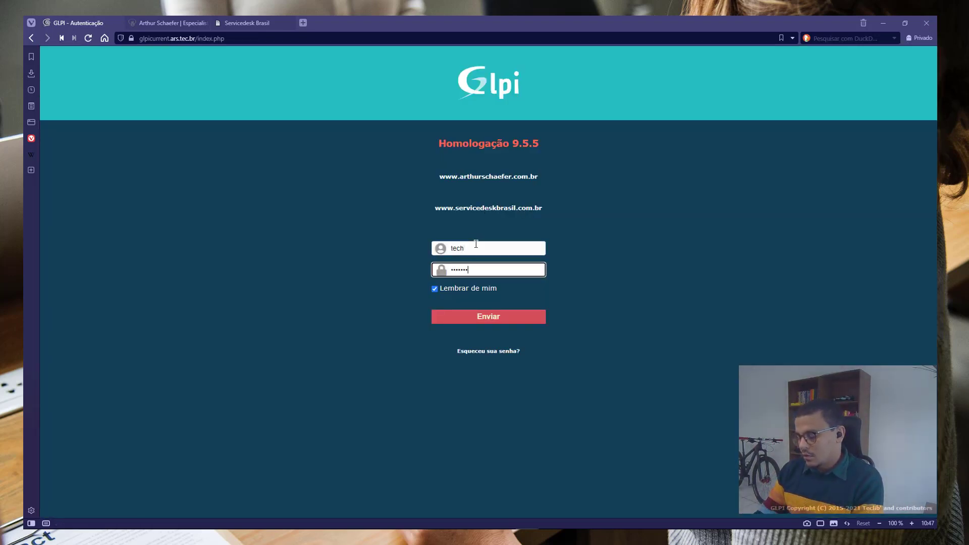
key("Return")
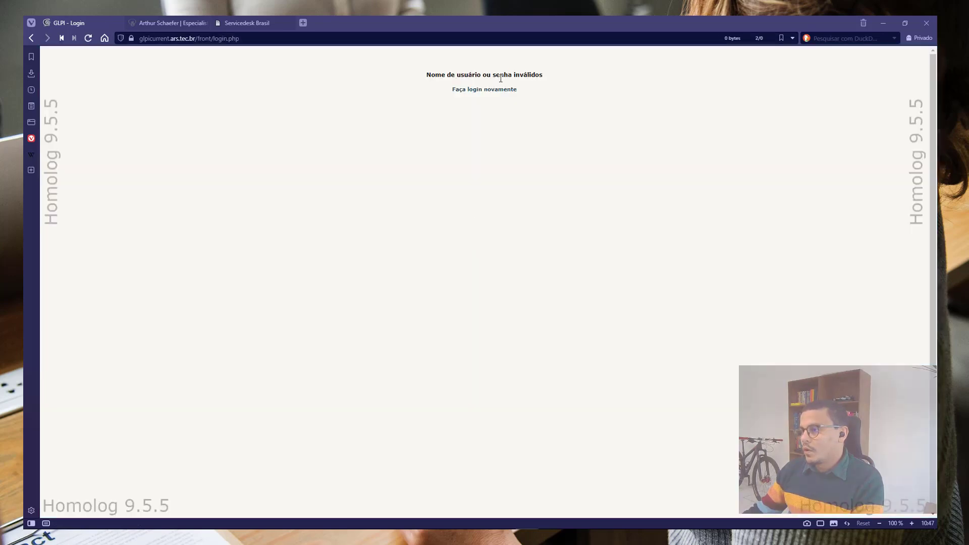
left_click(494, 91)
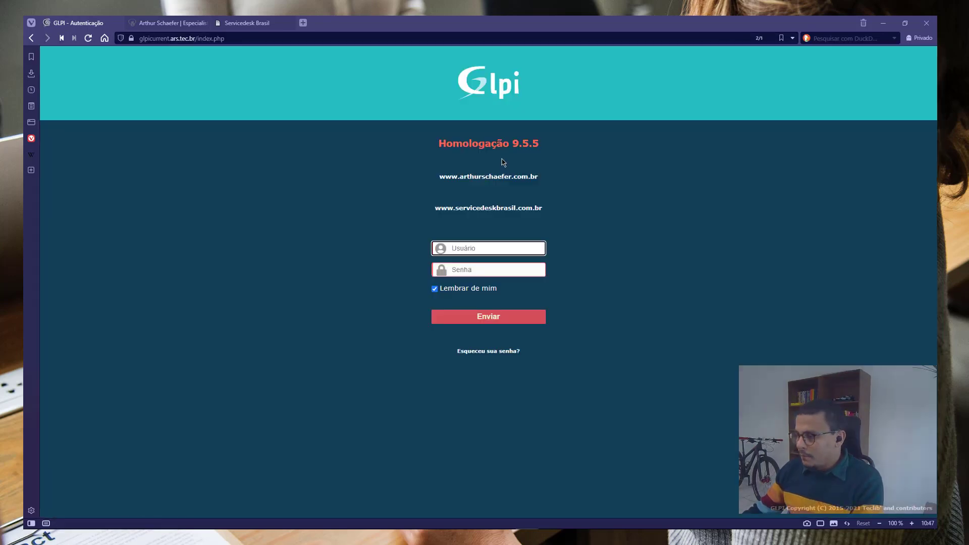
Log in as ti and open the new ticket form
type("ti")
key("Tab")
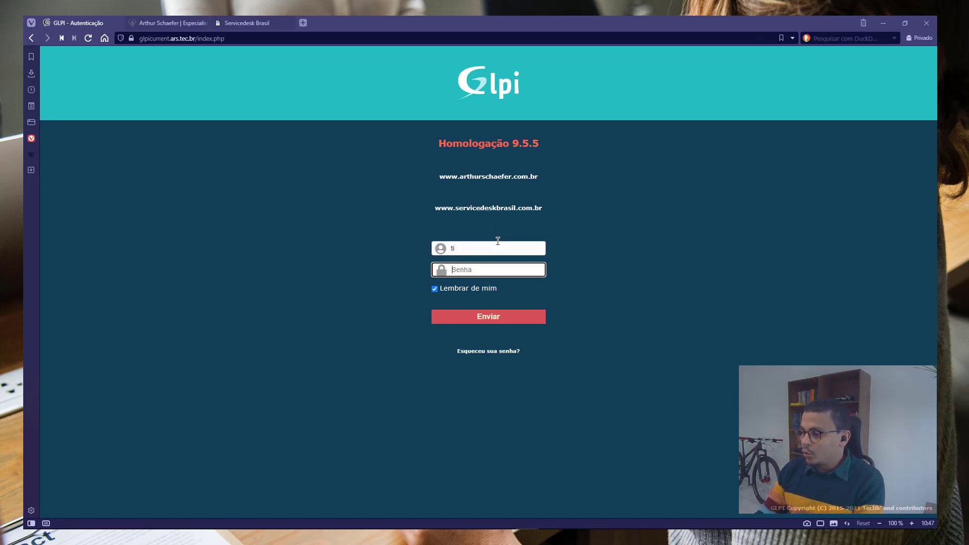
type("••••")
key("Return")
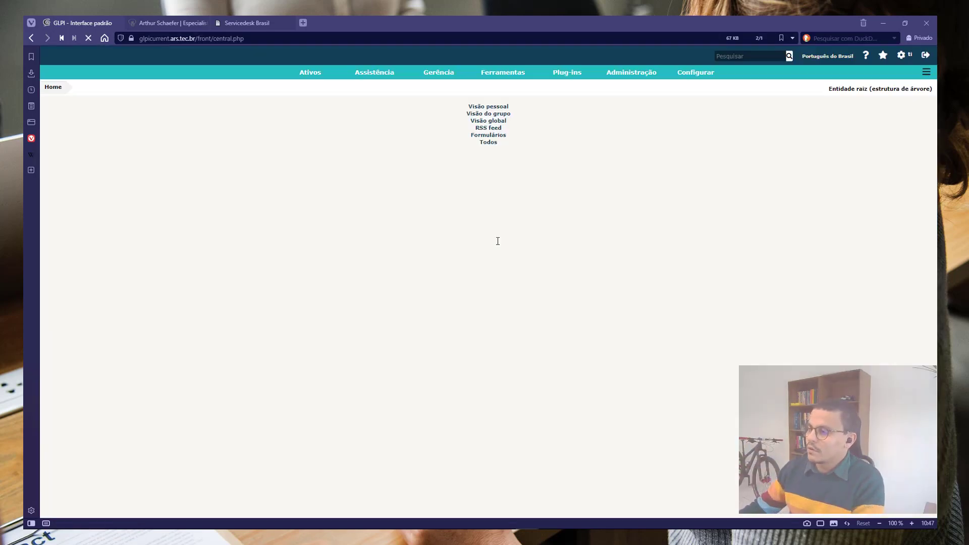
mouse_move(389, 76)
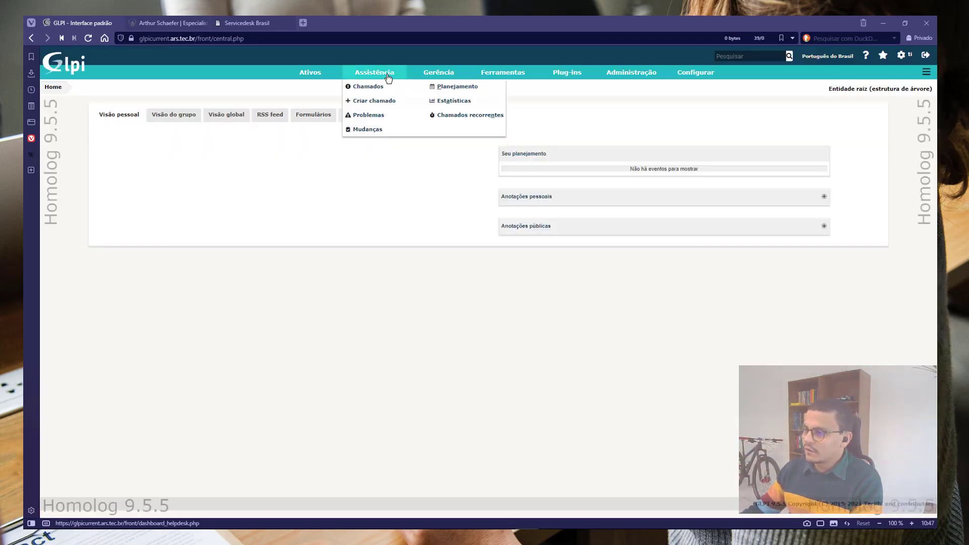
left_click(384, 101)
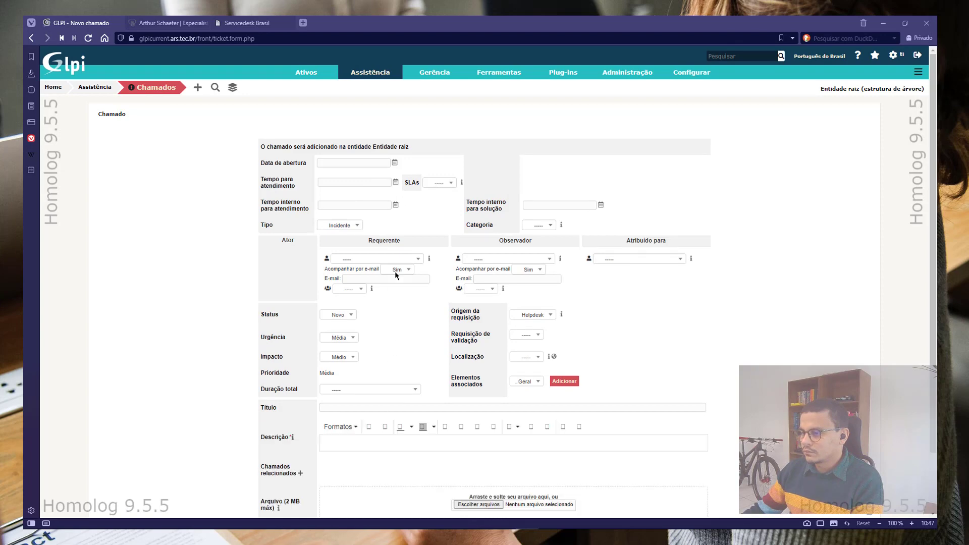
Set a TI member as requester, group TI, description 'sadfsadf', and submit ticket 15
left_click(378, 258)
left_click(346, 337)
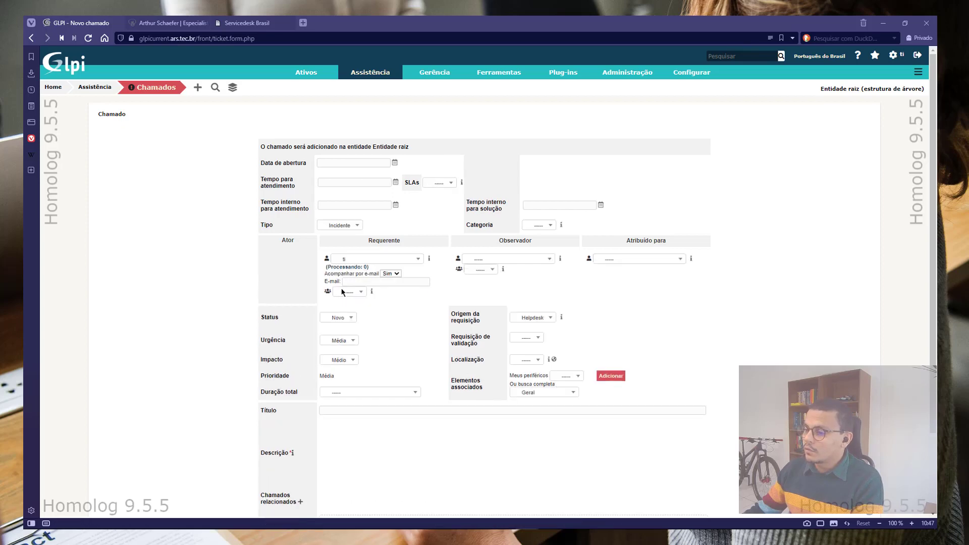
left_click(349, 294)
left_click(350, 332)
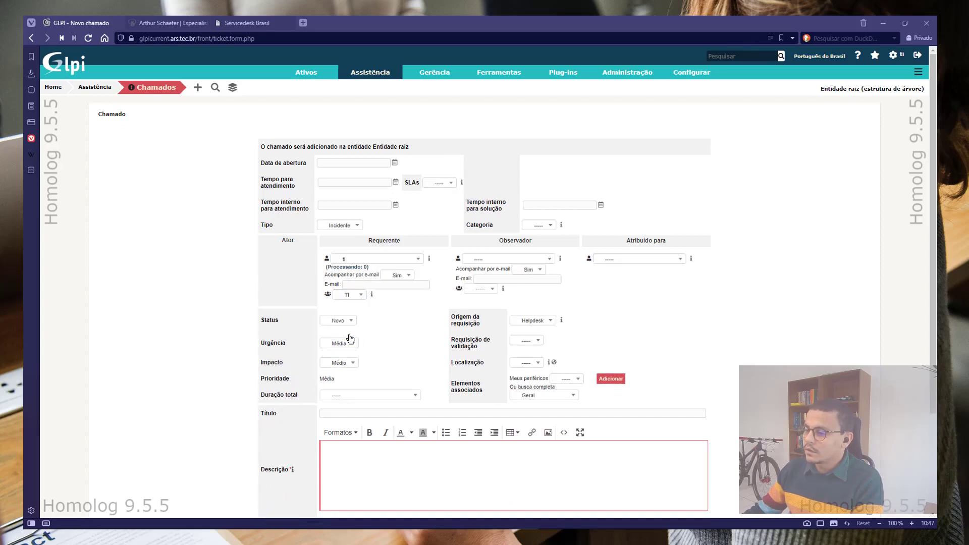
scroll(353, 339, "down", 3)
left_click(394, 346)
type("sadfsadf")
left_click(484, 469)
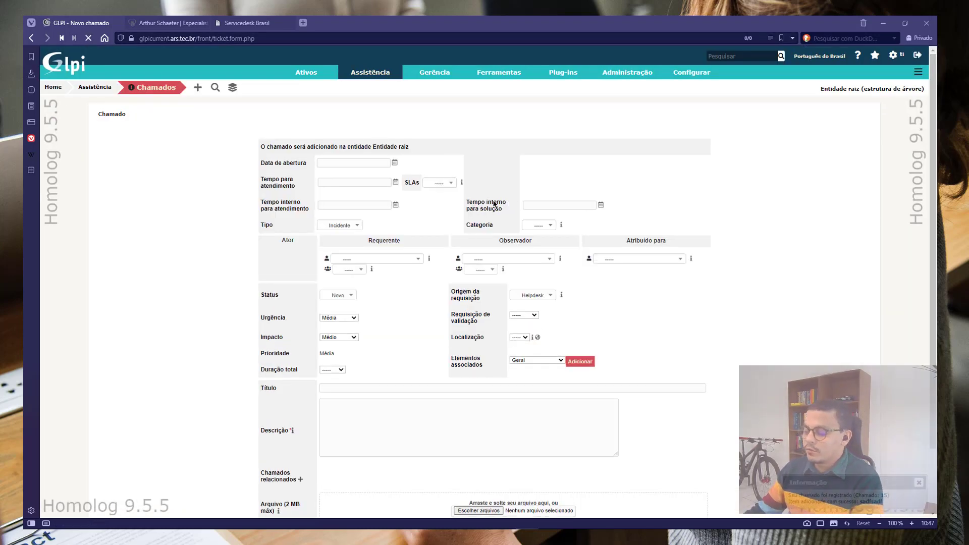
type("postonly")
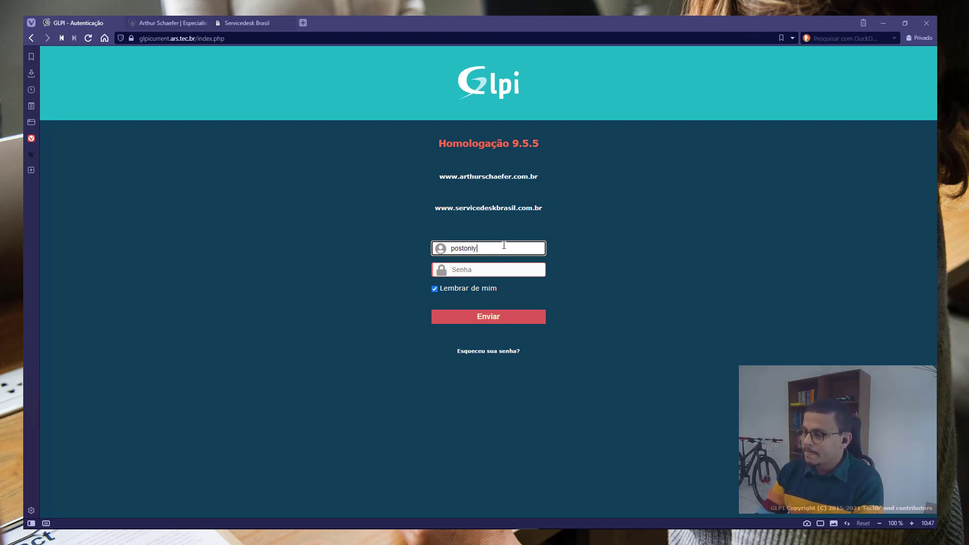
key("Tab")
type("post")
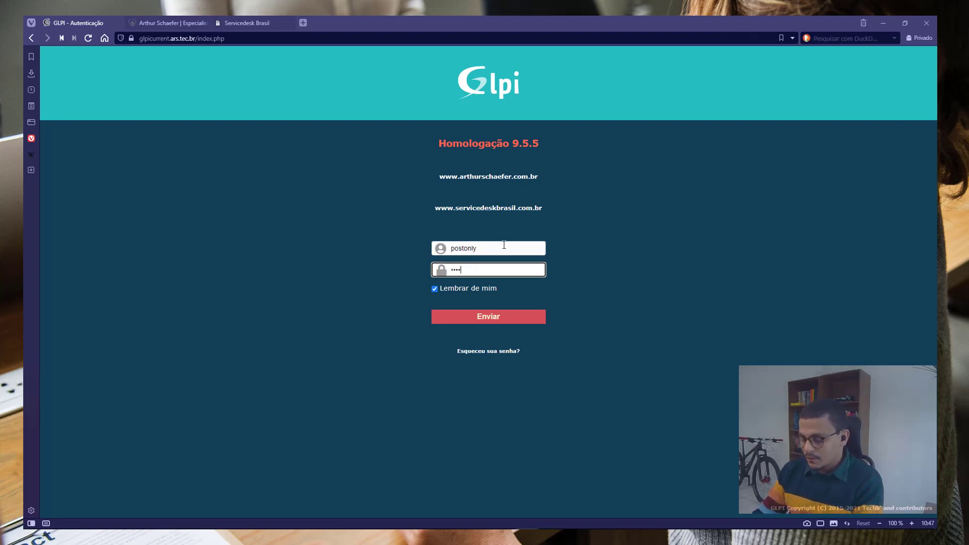
key("Return")
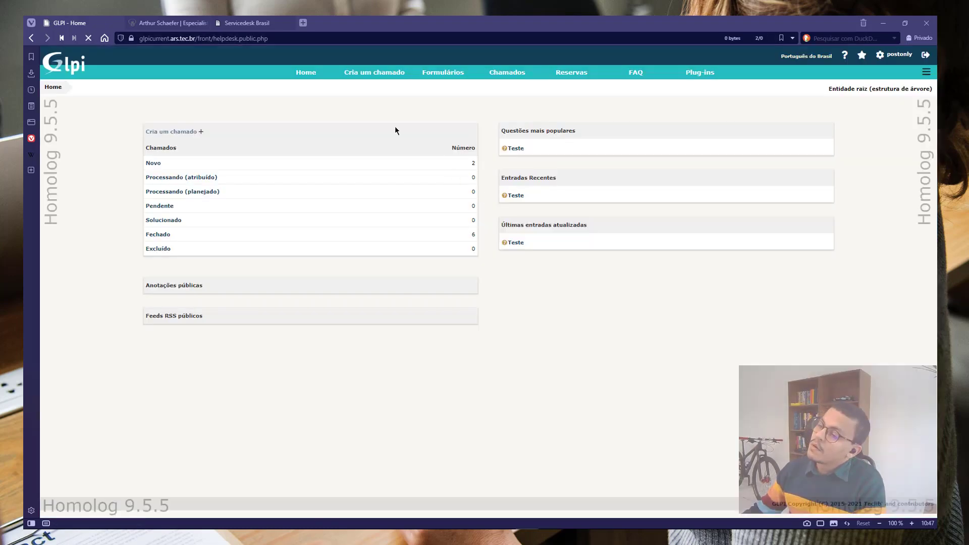
left_click(154, 187)
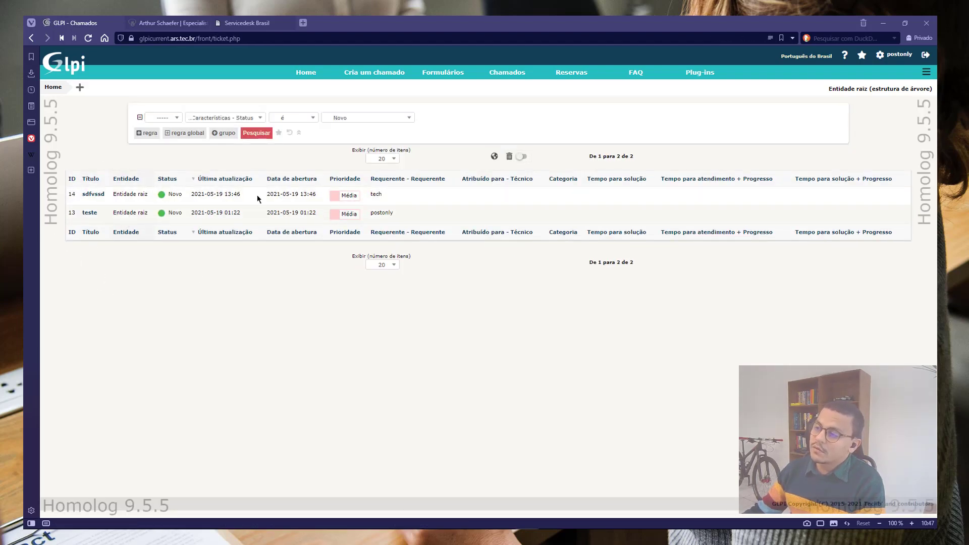
left_click(926, 57)
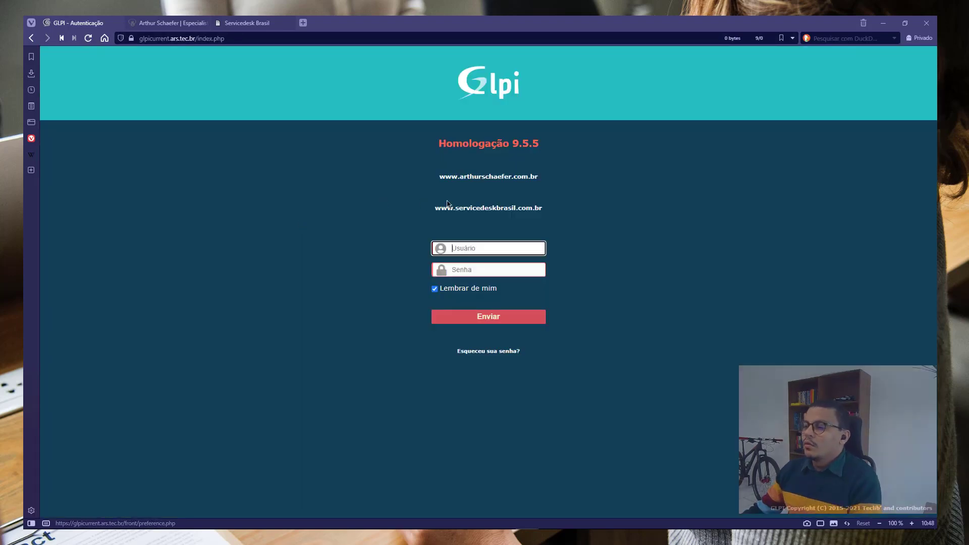
type("te")
key("BackSpace")
key("BackSpace")
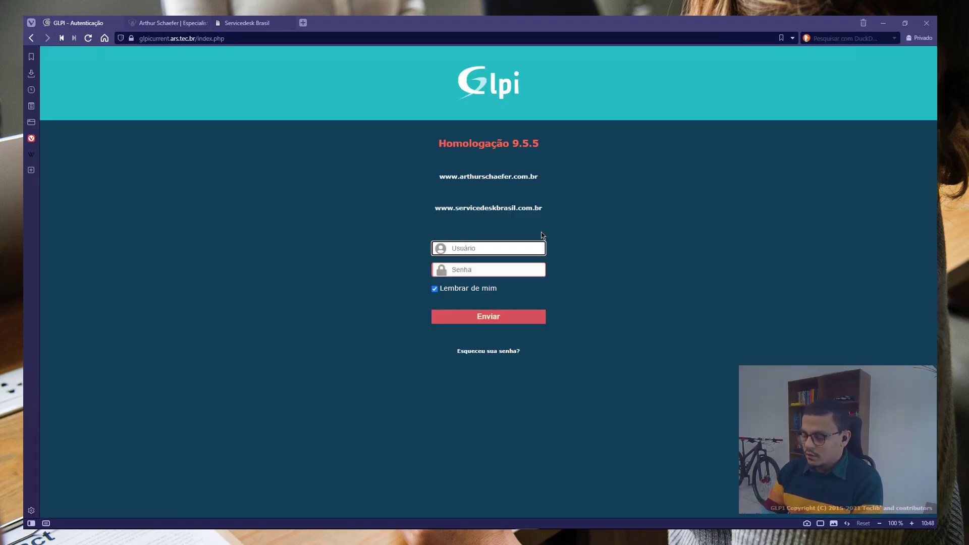
type("ti")
key("Tab")
type("*********")
key("Return")
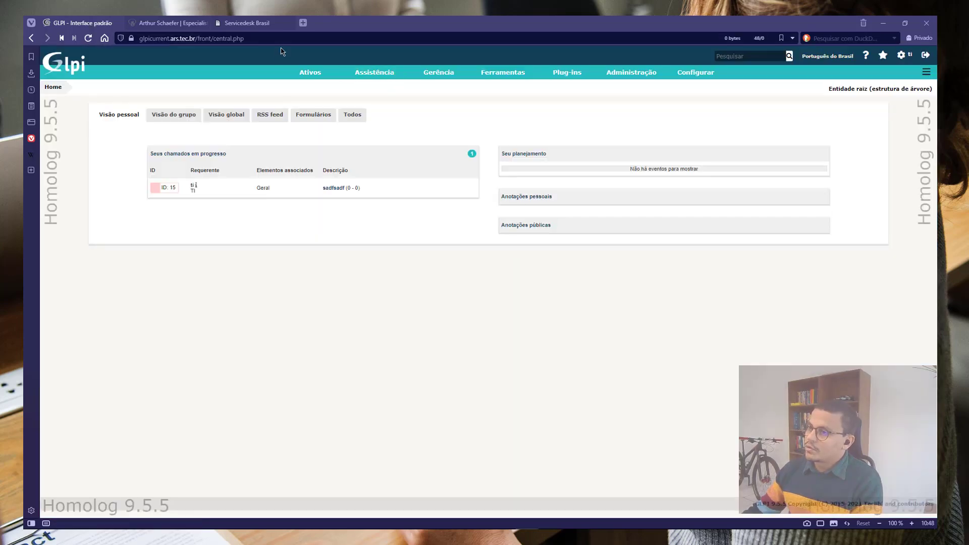
left_click(339, 189)
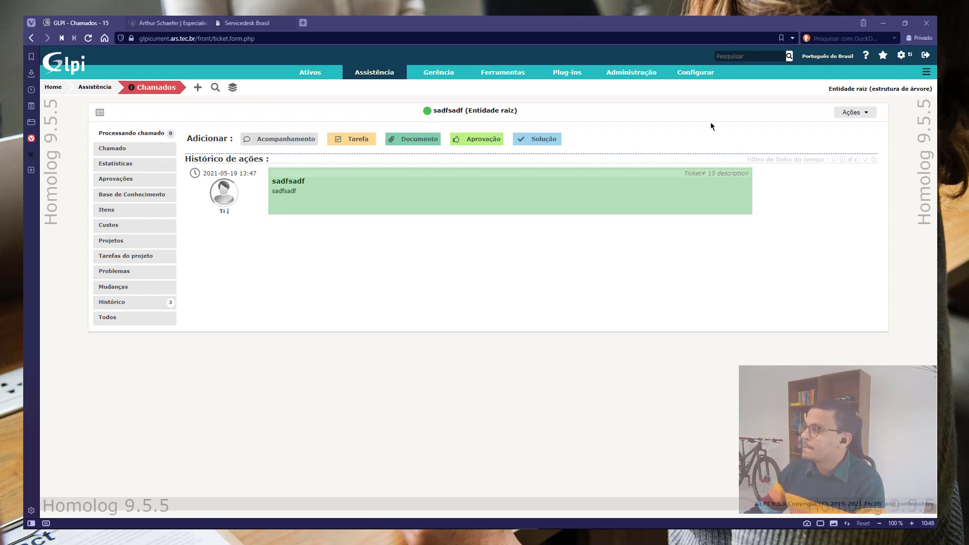
mouse_move(646, 78)
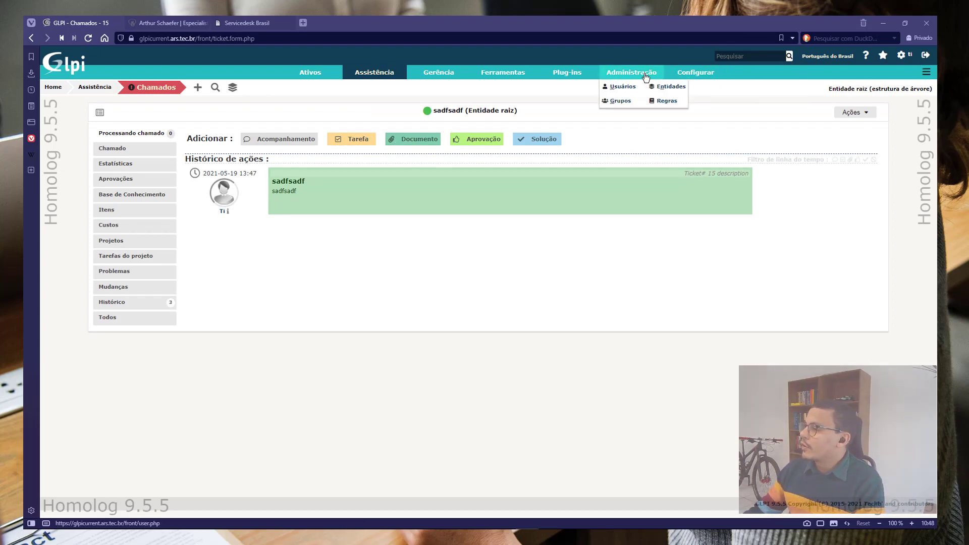
left_click(925, 55)
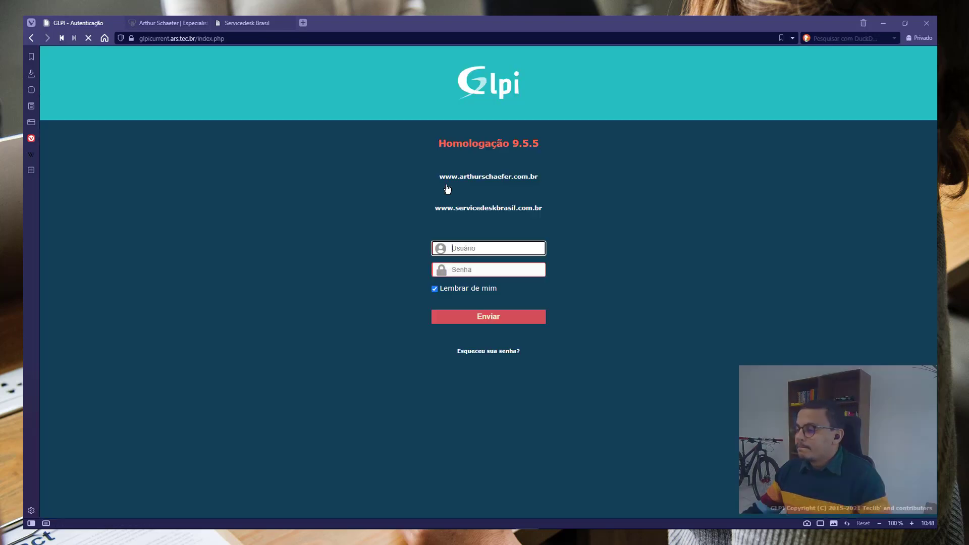
Log back in as the glpi administrator
type("glpi")
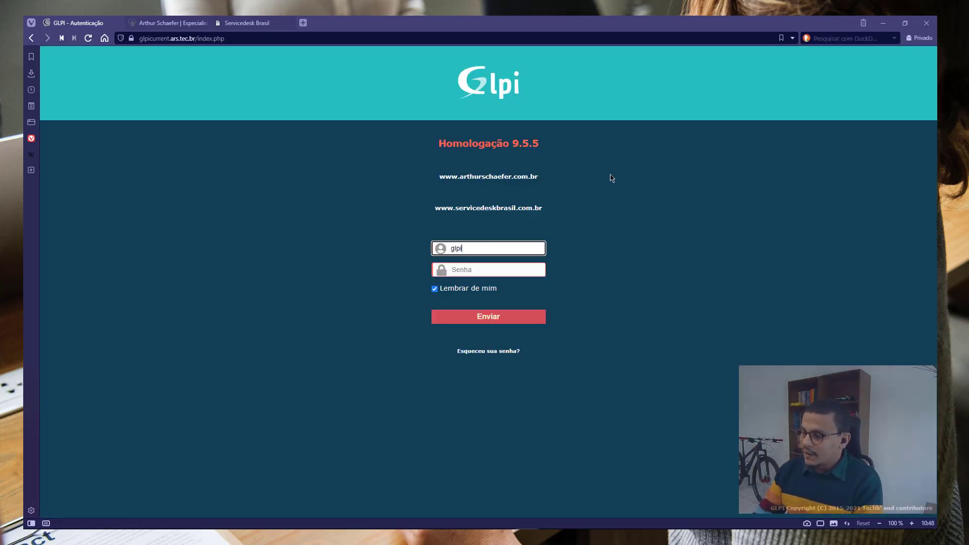
key("Tab")
type("gl")
key("Return")
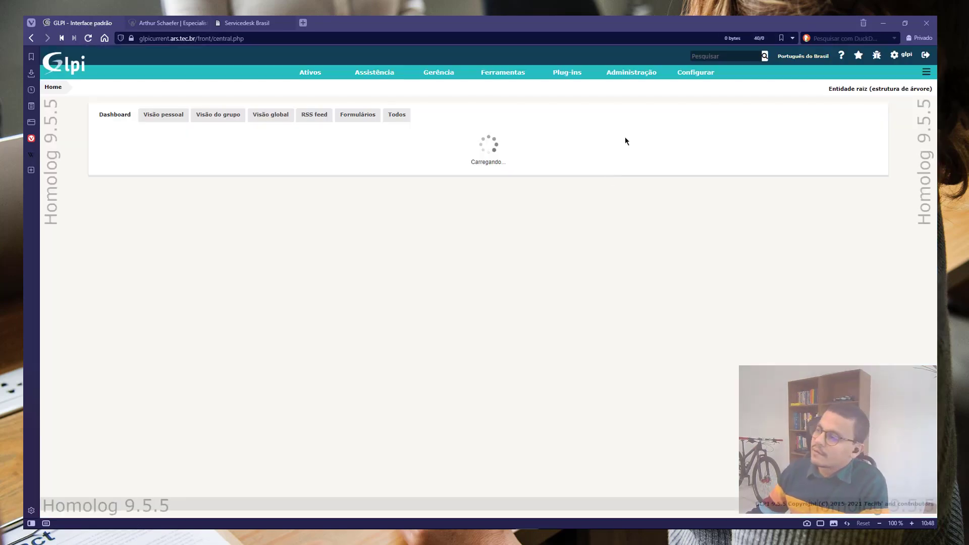
Open the TI group from the Groups list and show its members
mouse_move(631, 72)
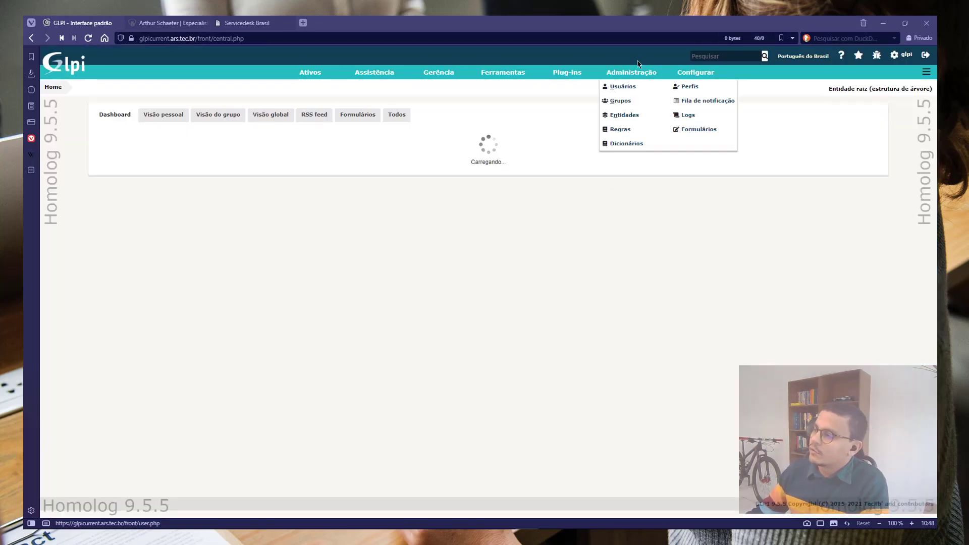
left_click(632, 103)
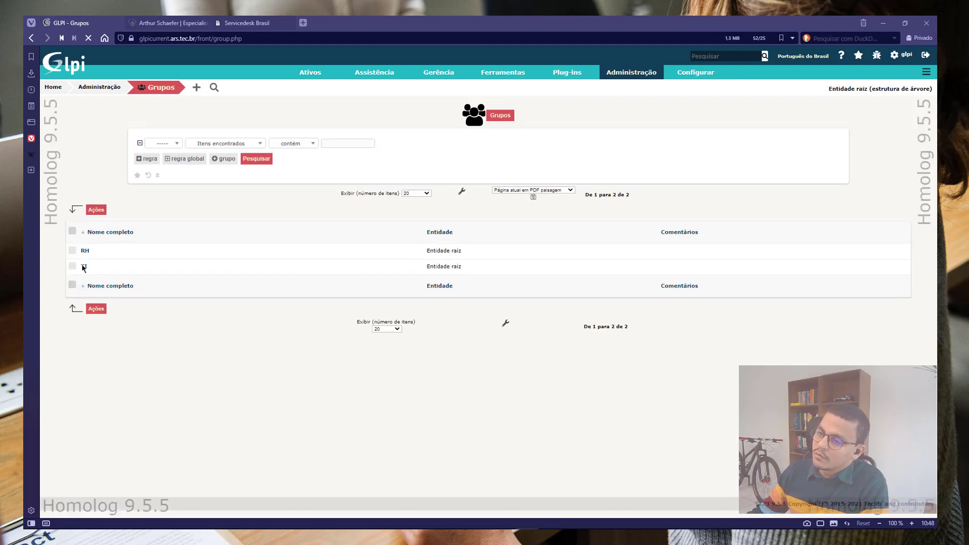
left_click(84, 256)
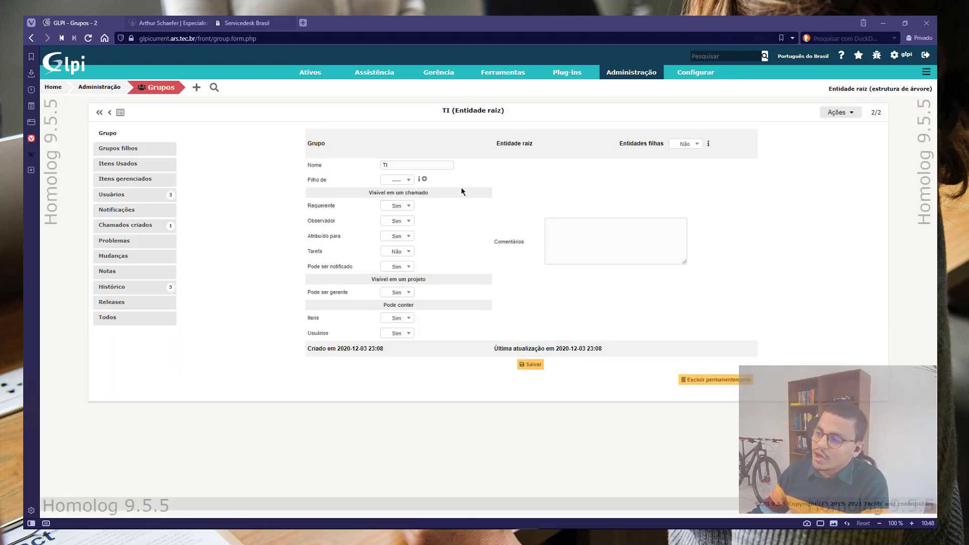
left_click(139, 196)
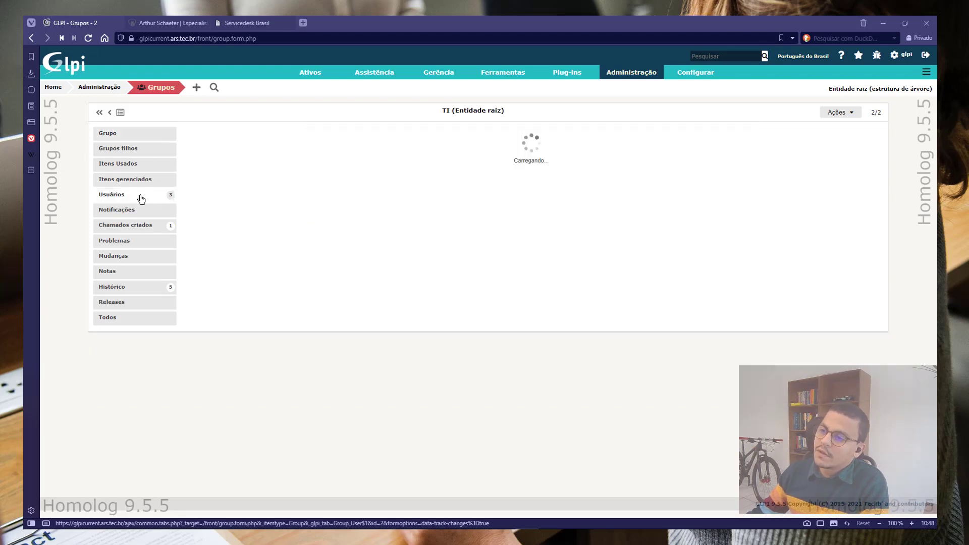